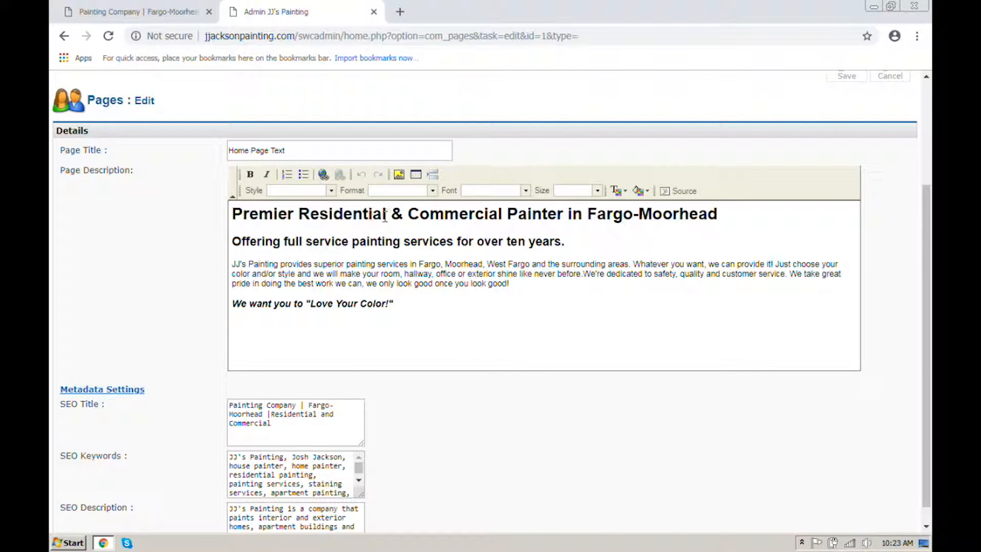
View the About section text on the live JJ's Painting home page
left_click(152, 19)
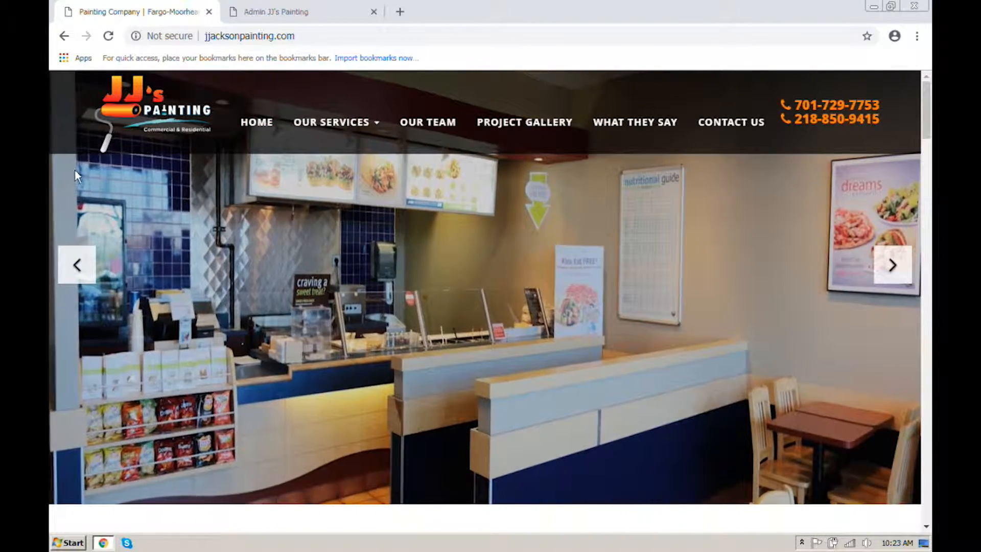
left_click(261, 124)
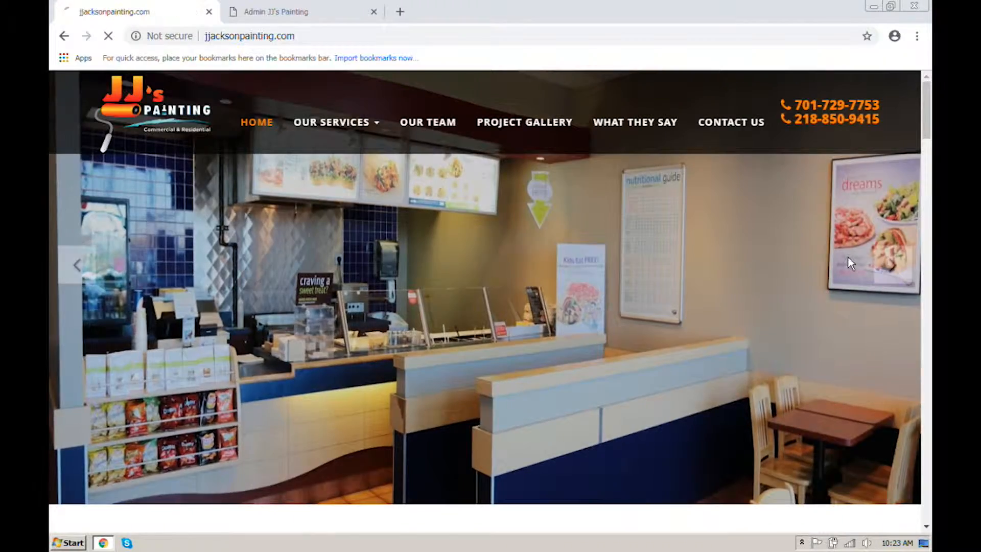
scroll(793, 268, "down", 2)
scroll(793, 267, "down", 5)
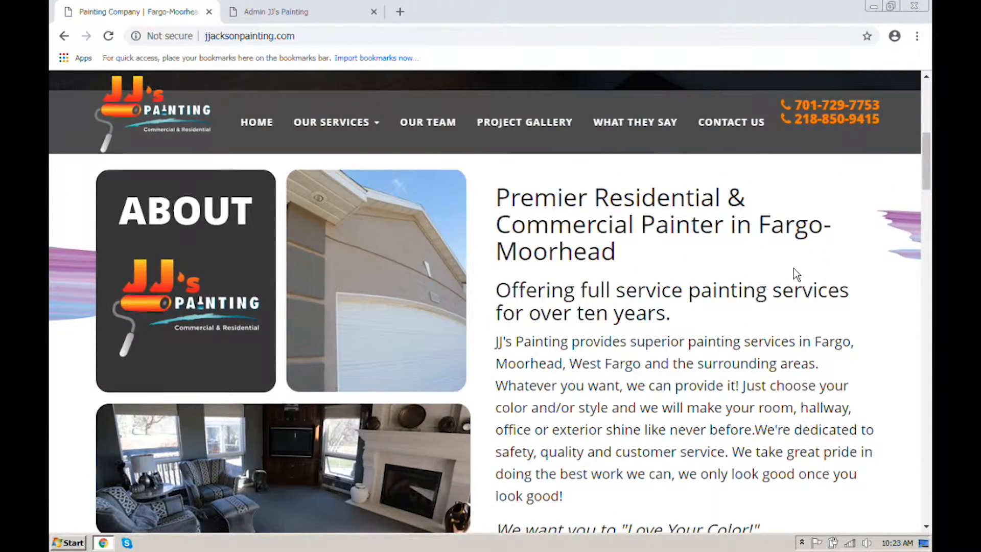
scroll(793, 268, "down", 1)
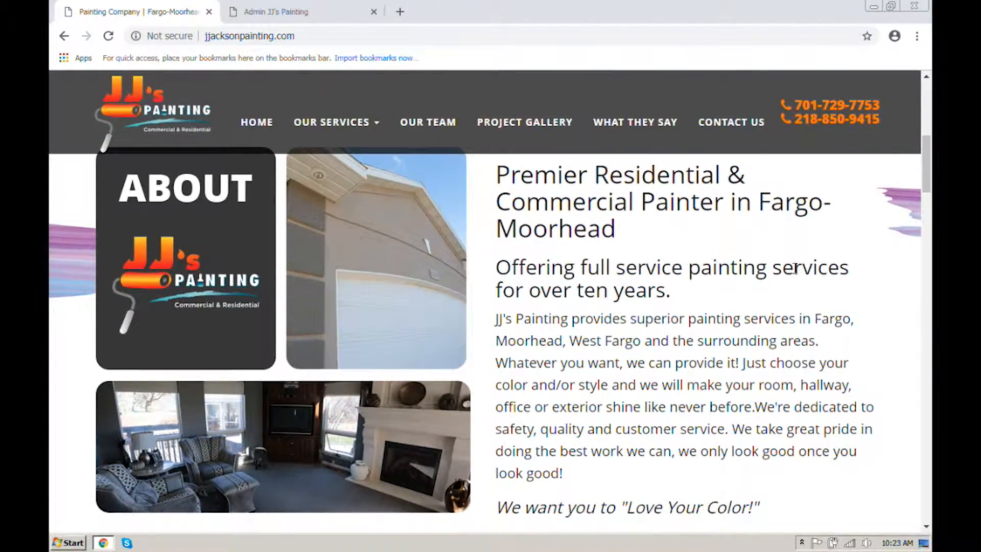
In the Home Page Text editor, add "Hello from Simple Website Creations, check out our website!" on a new line below the "Love Your Color!" heading
left_click(274, 19)
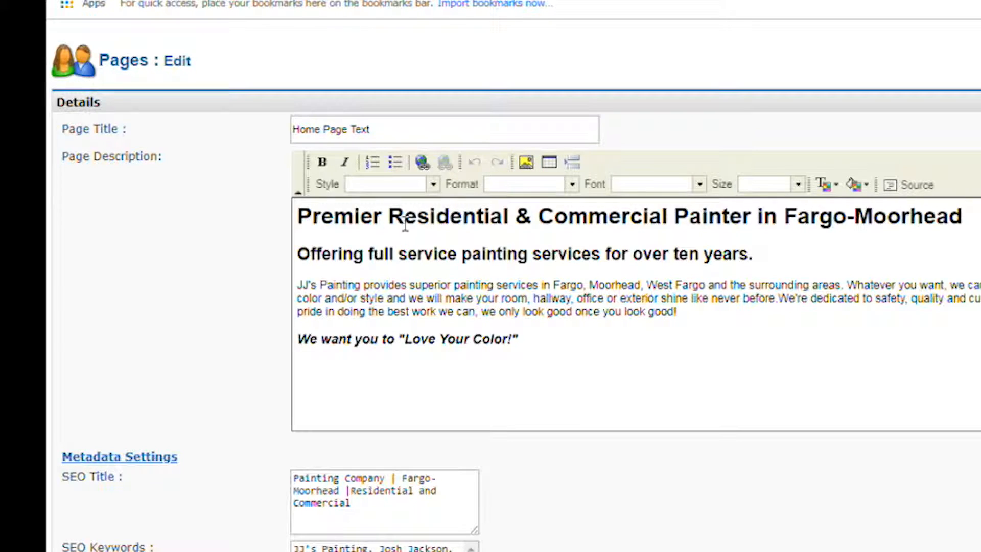
left_click(524, 343)
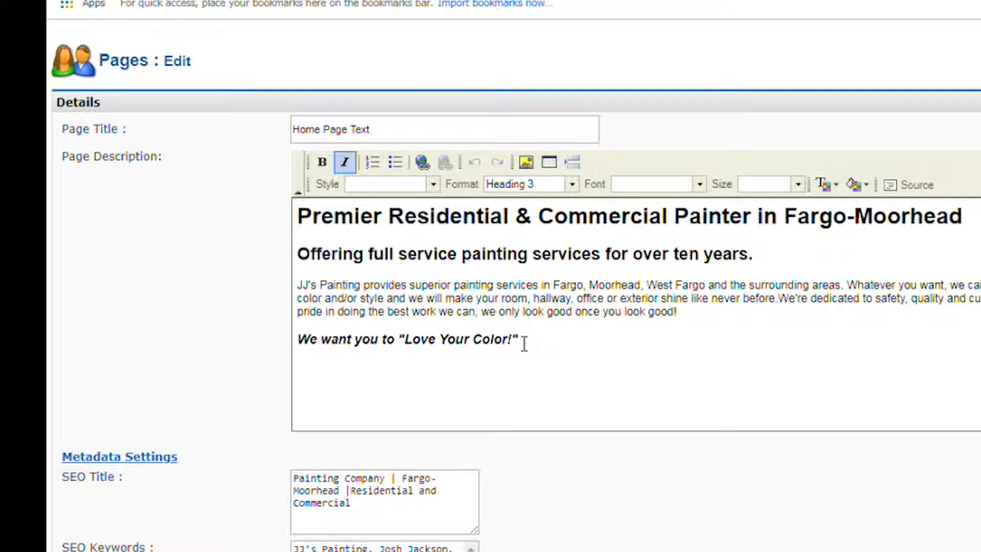
key("Return")
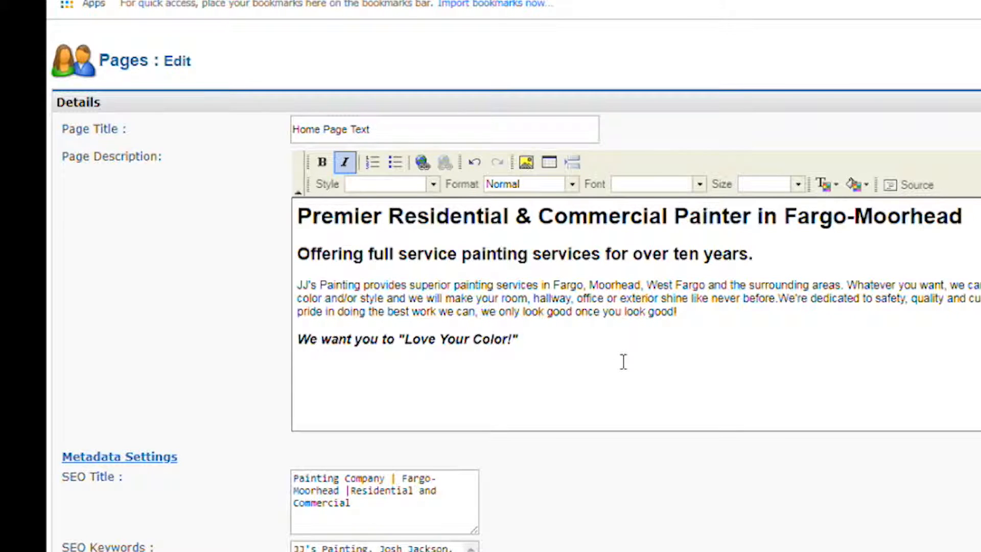
type("Hello from Simple Website Creations.")
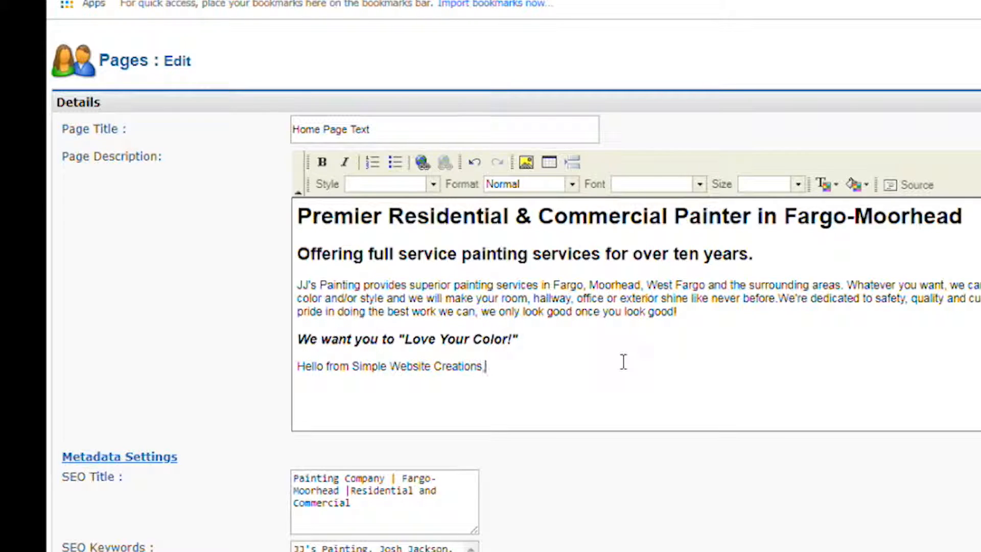
key("BackSpace")
type(", check out")
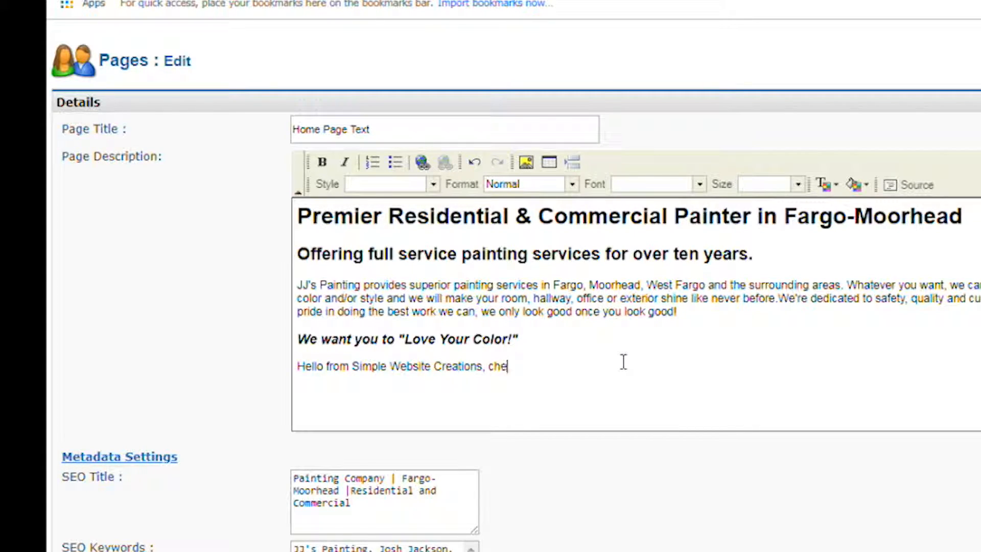
type(" our website")
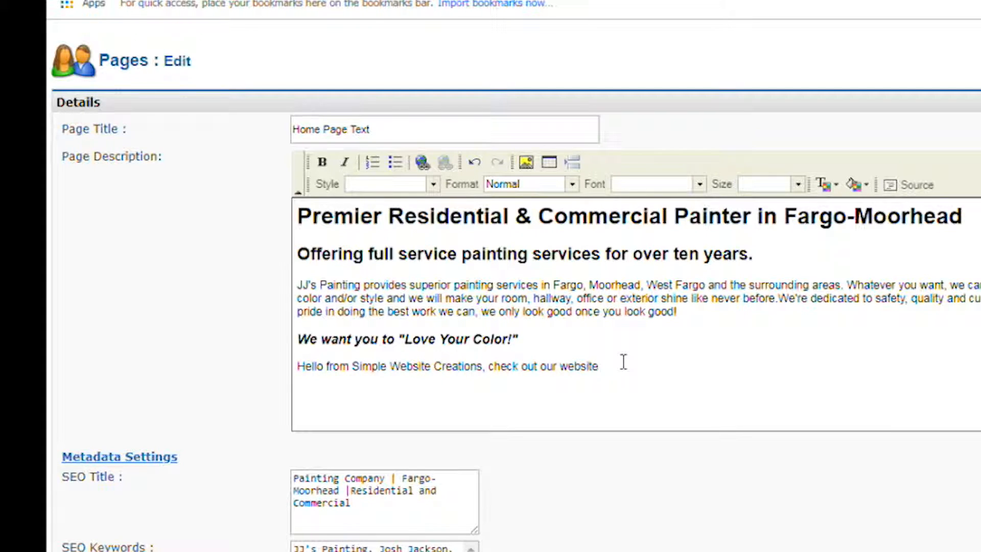
type("!")
left_click_drag(598, 367, 566, 362)
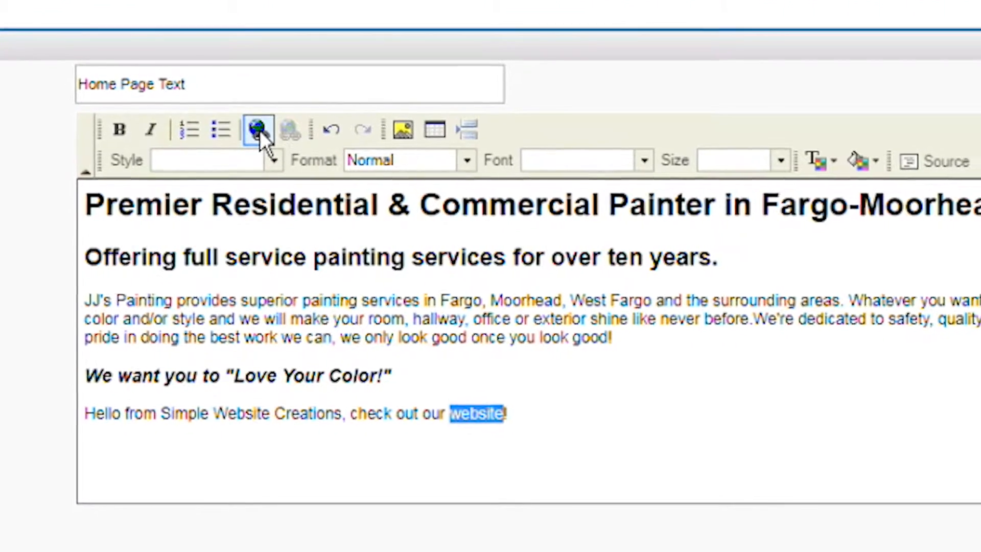
left_click(258, 126)
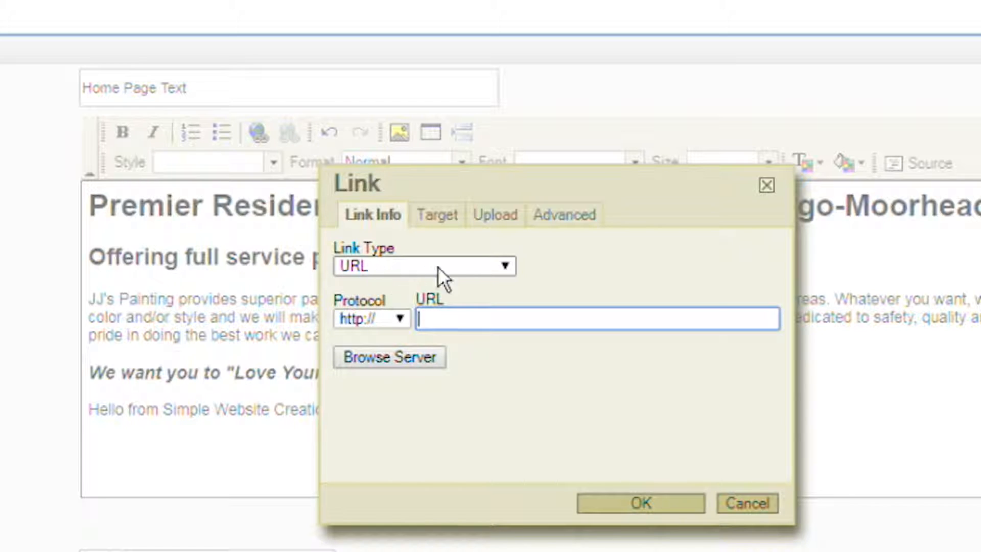
left_click(506, 268)
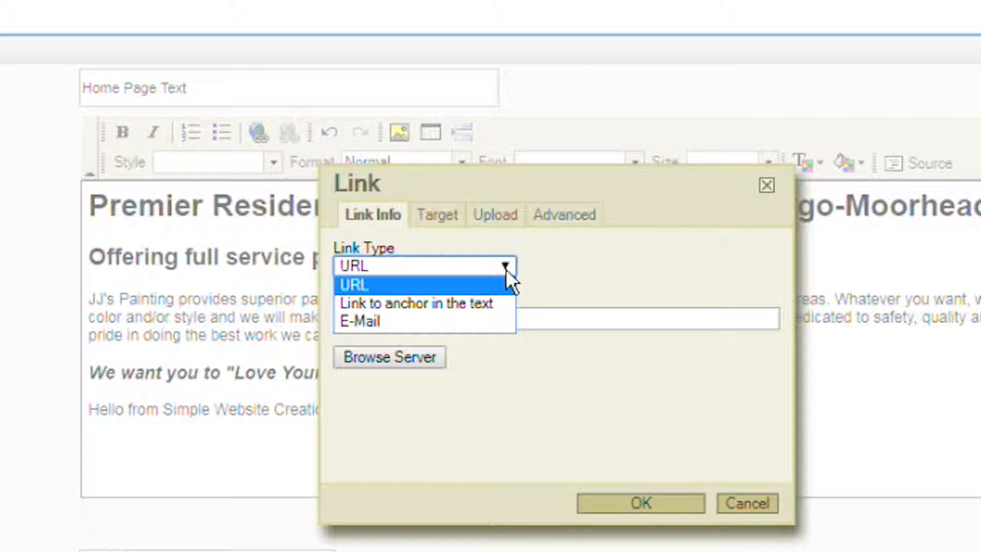
left_click(506, 269)
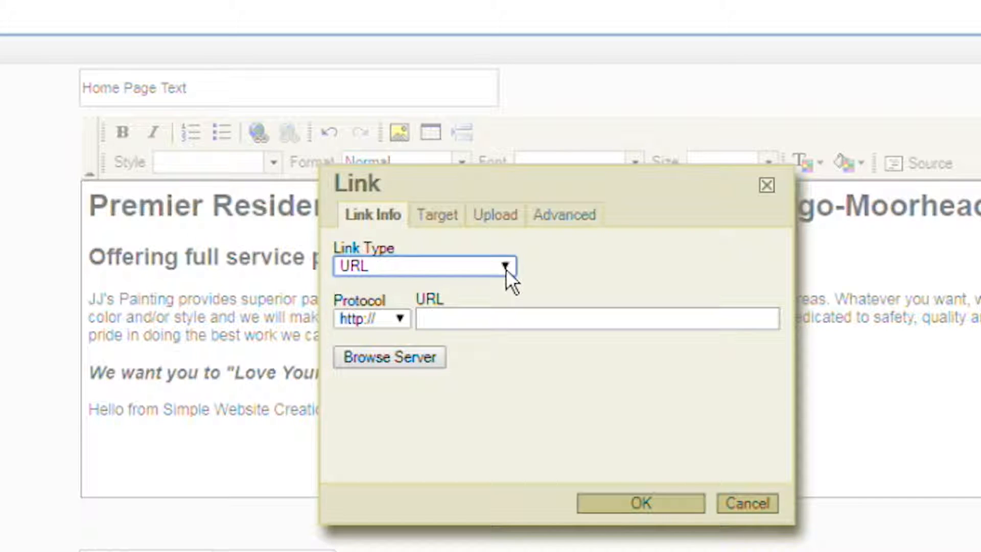
left_click(463, 320)
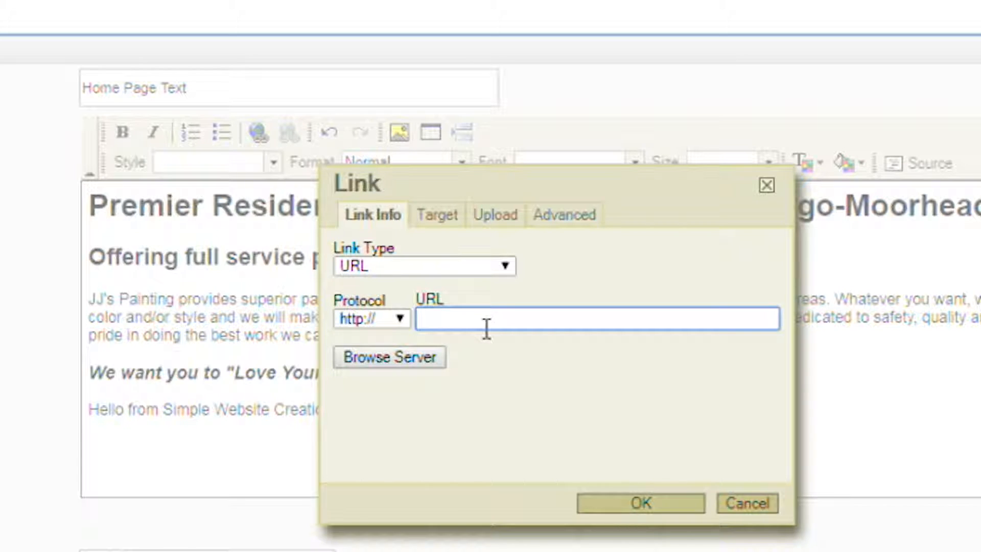
type("goswd")
type(".net")
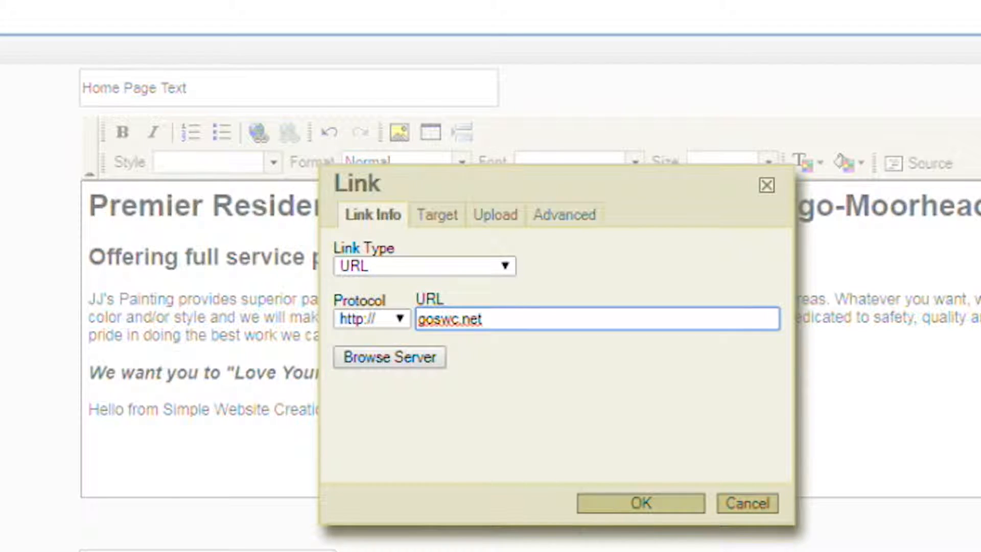
left_click(574, 276)
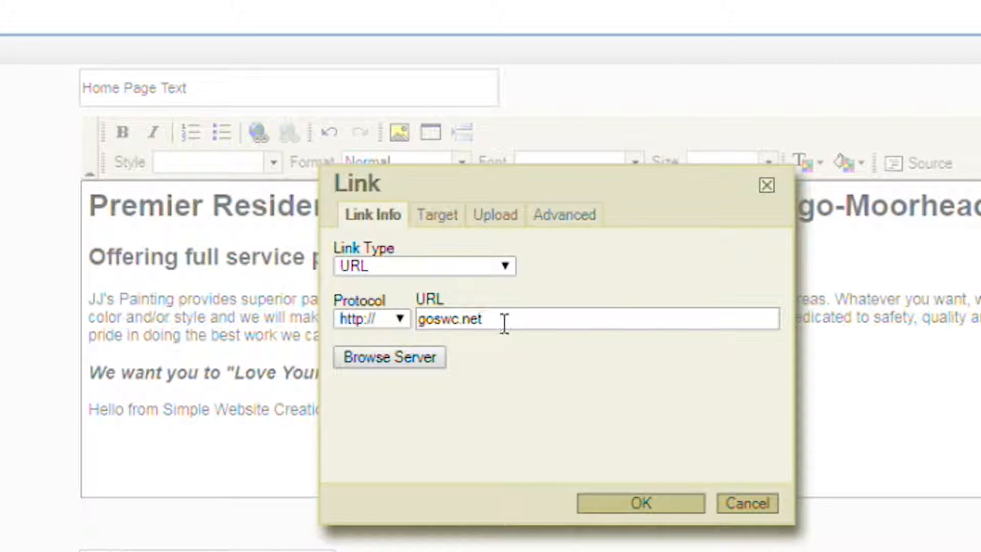
Set the website link's target to New Window (_blank) and apply the link
left_click(442, 218)
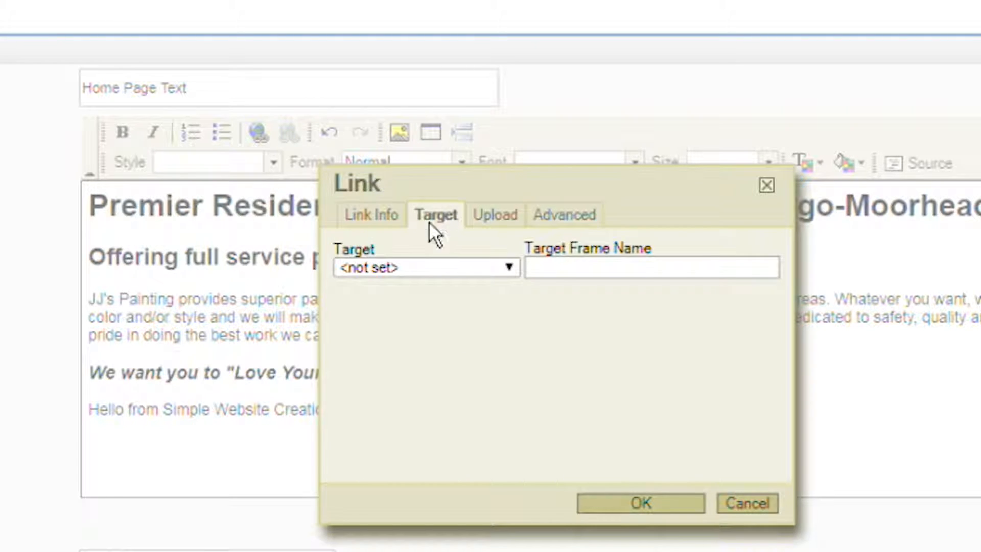
left_click(509, 268)
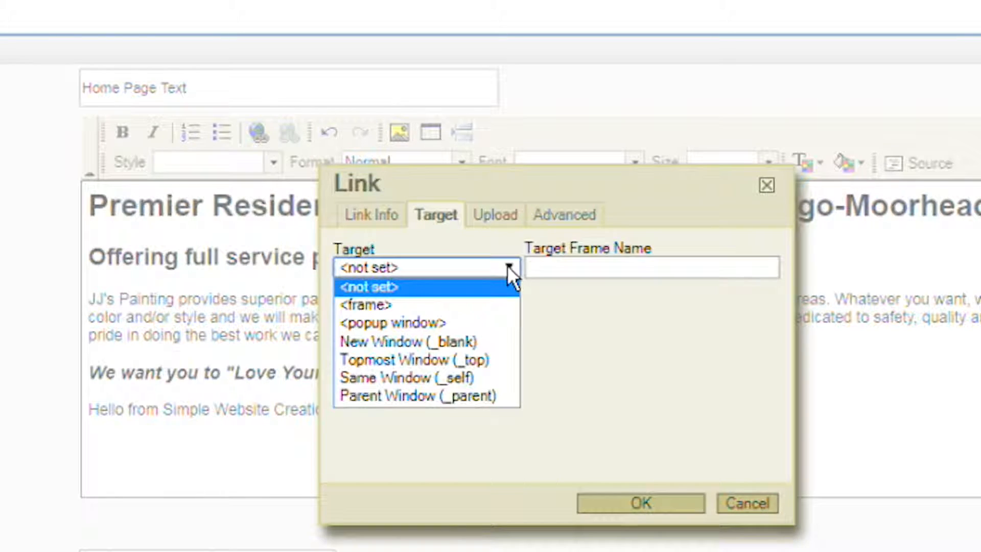
left_click(466, 342)
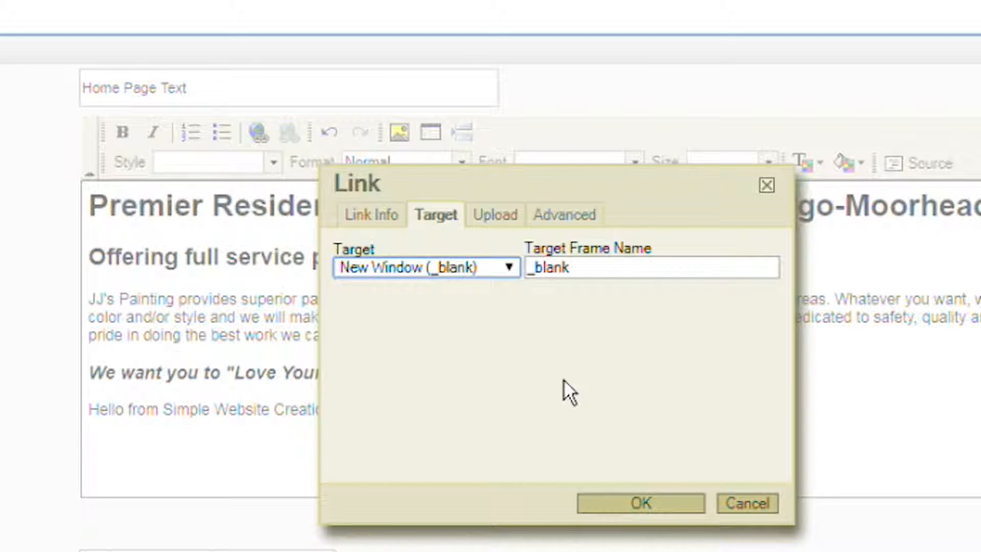
left_click(384, 221)
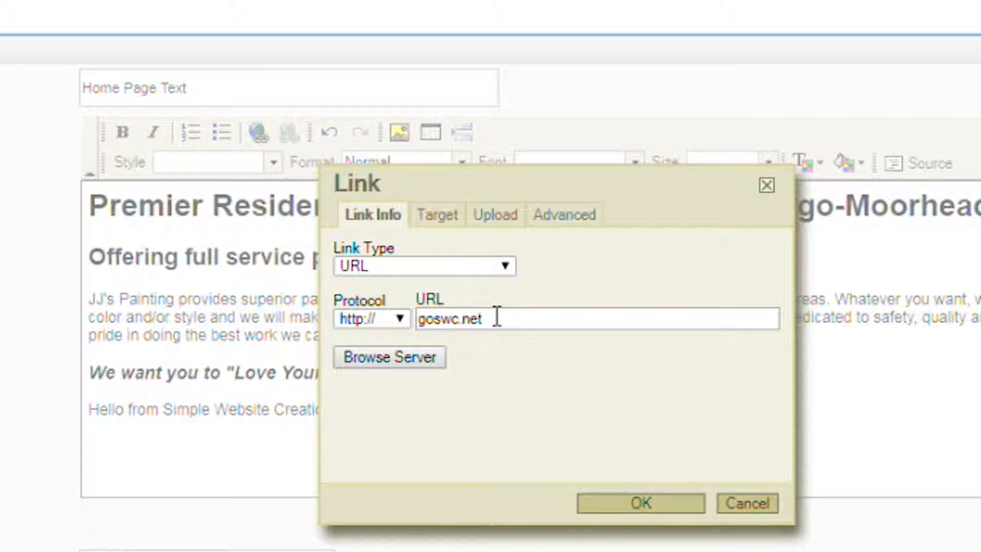
left_click(440, 214)
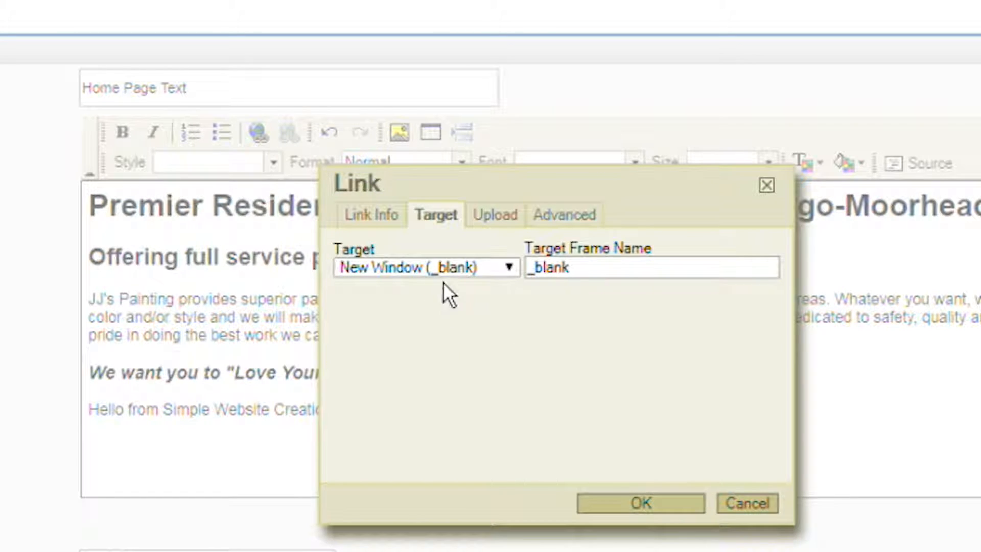
left_click(641, 507)
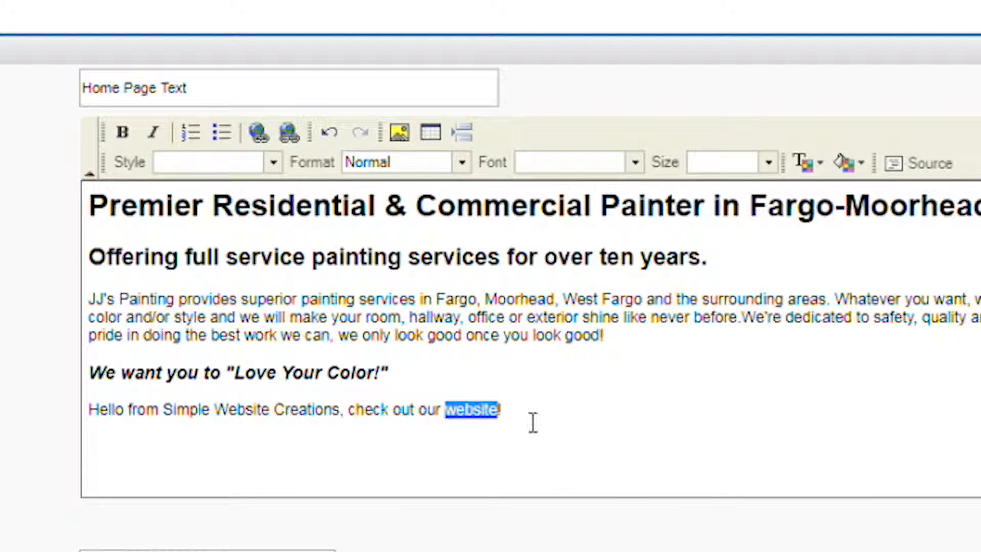
Save the edited Home Page Text page
left_click(521, 409)
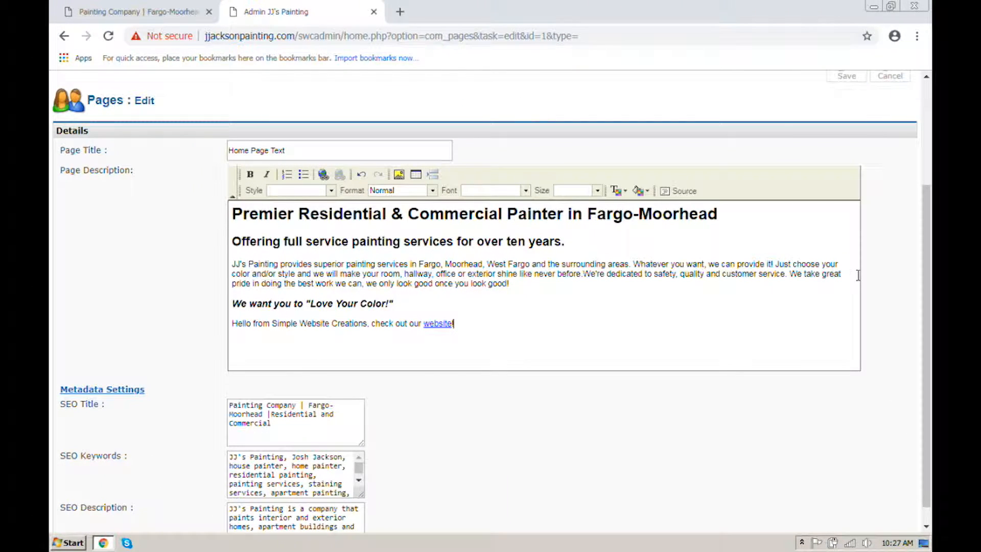
scroll(863, 279, "up", 2)
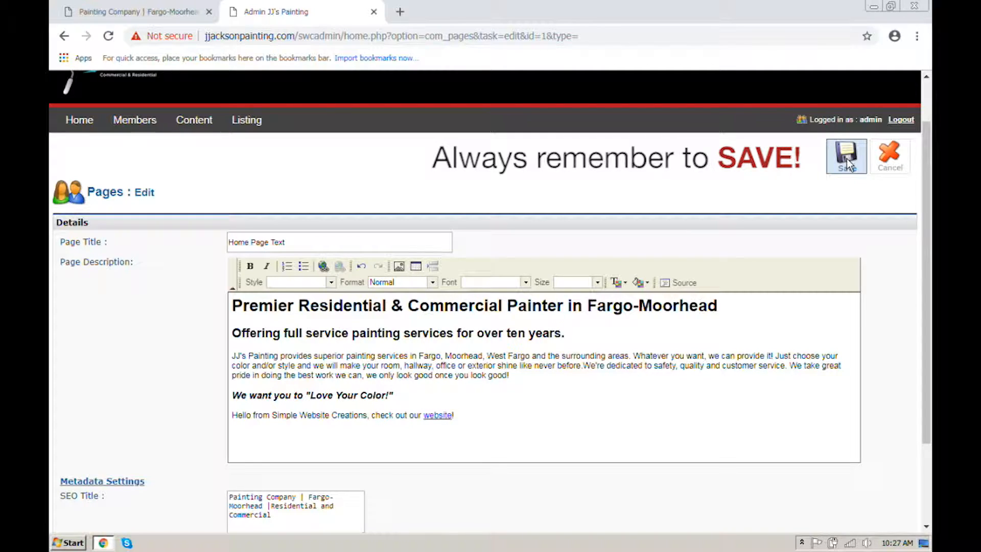
left_click(846, 160)
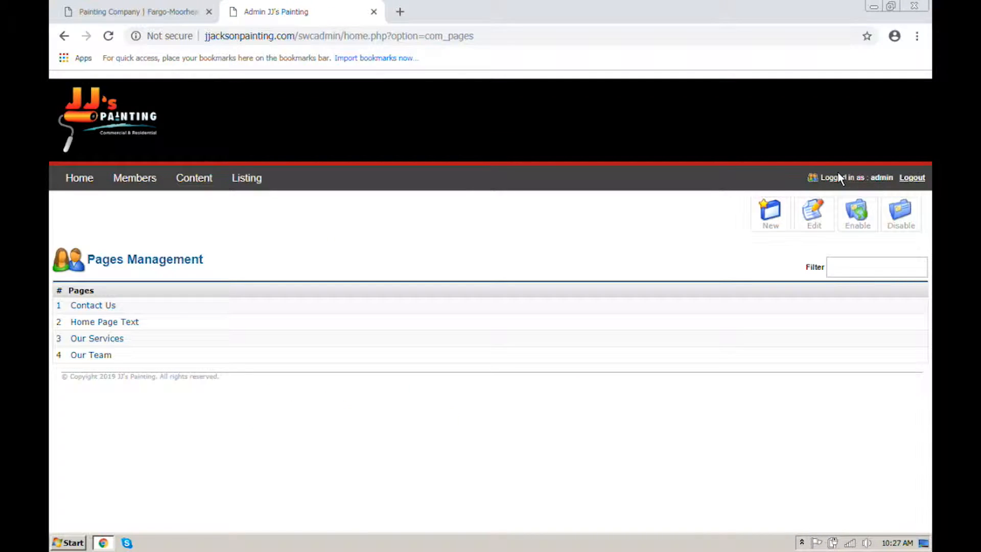
Reload the live home page, check the new line in the About section and open its "website" link
left_click(152, 15)
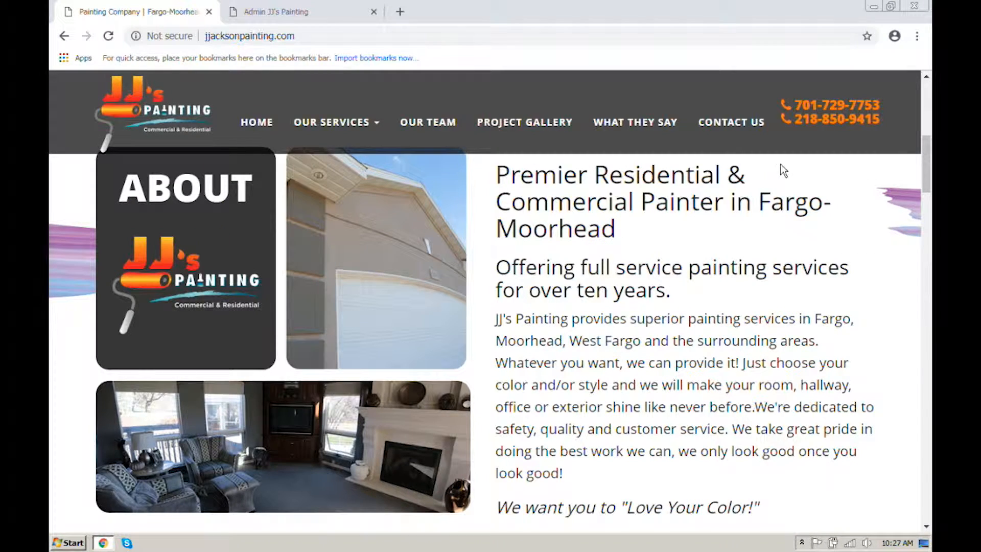
mouse_move(925, 155)
left_mouse_down()
mouse_move(925, 192)
mouse_move(925, 168)
left_mouse_up()
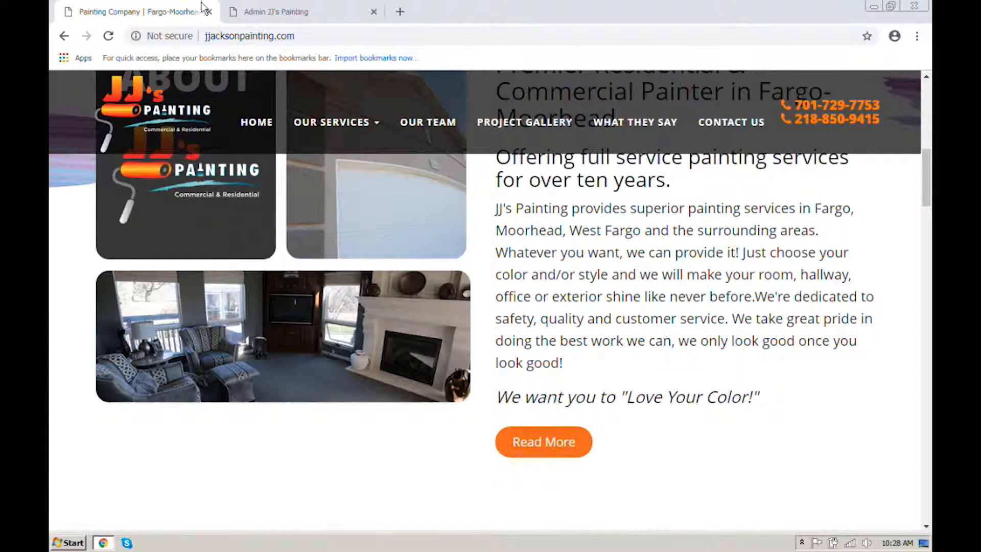
left_click(108, 37)
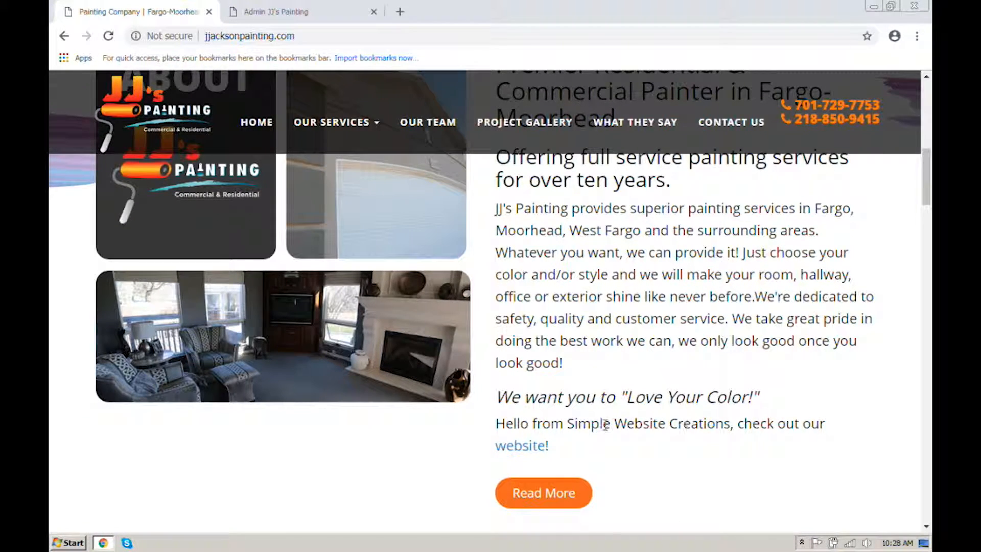
left_click_drag(498, 424, 598, 445)
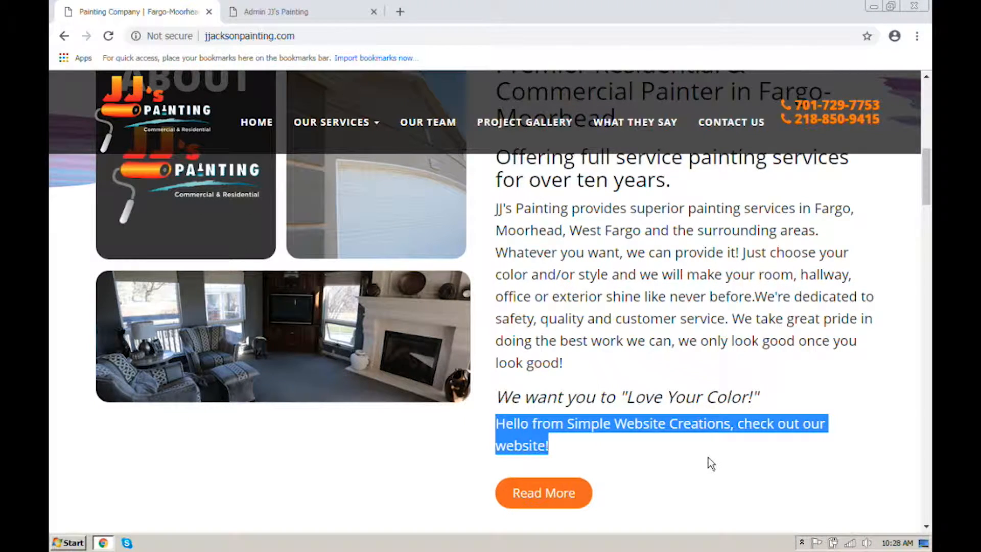
left_click(627, 456)
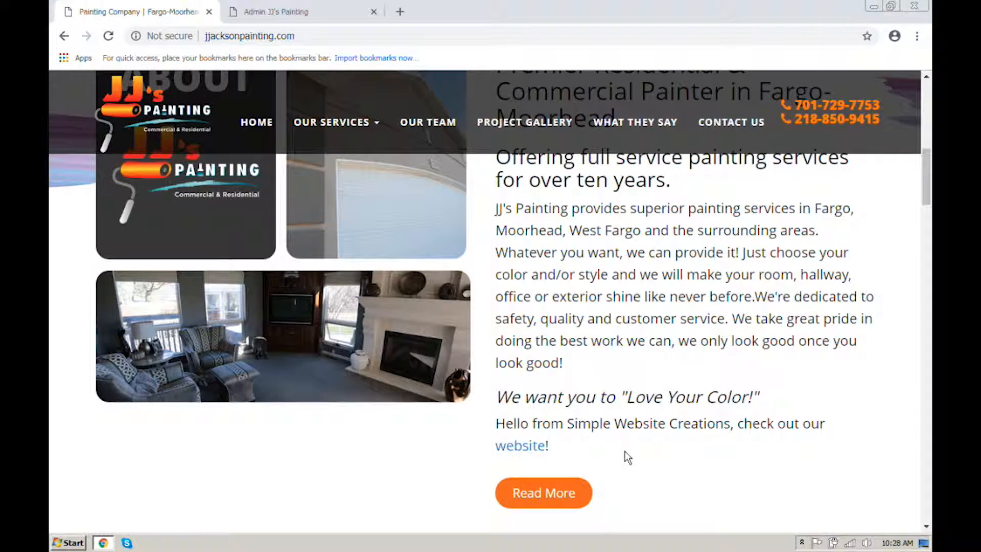
left_click(530, 449)
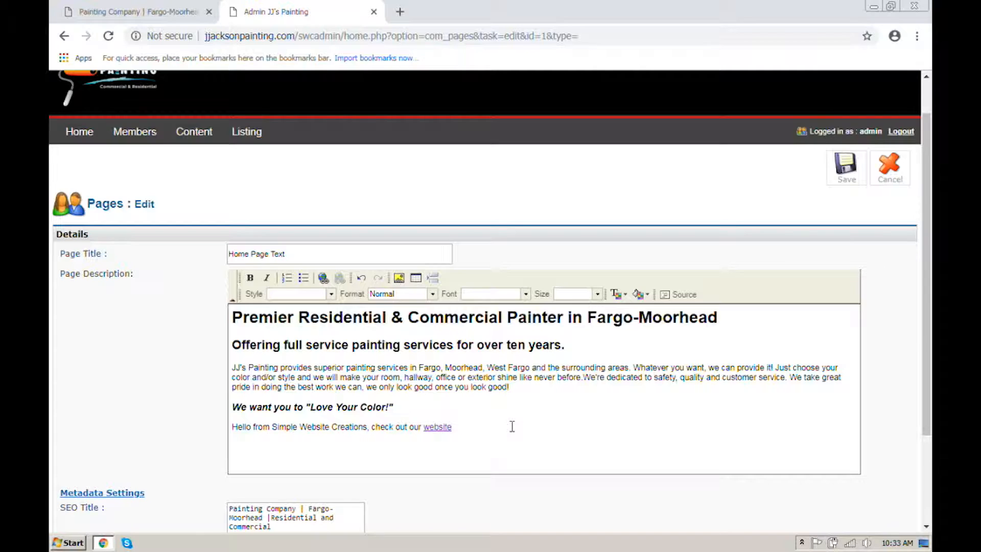
Add the line "Upload a file." below the website line and start a link on that text
type("load a file.")
left_click_drag(281, 445, 232, 446)
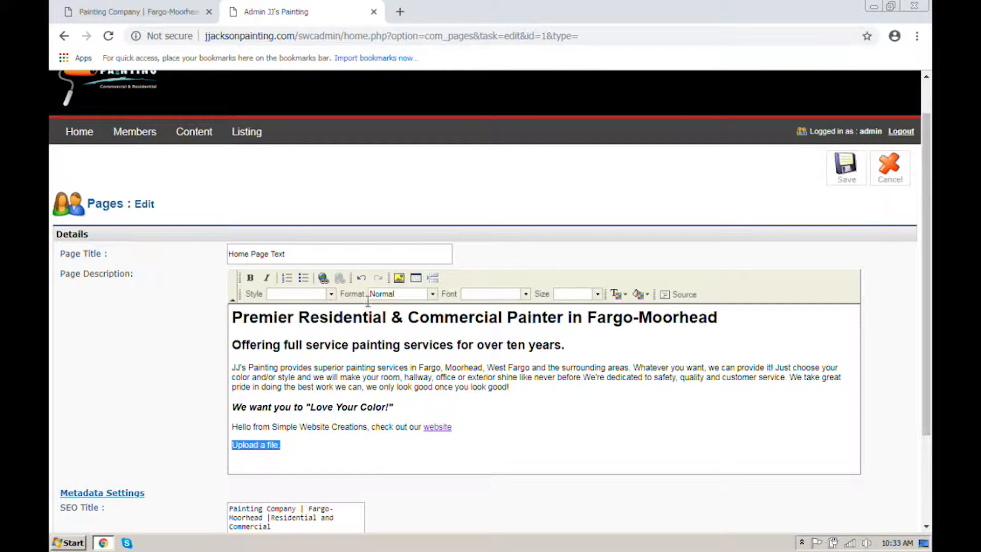
left_click(322, 277)
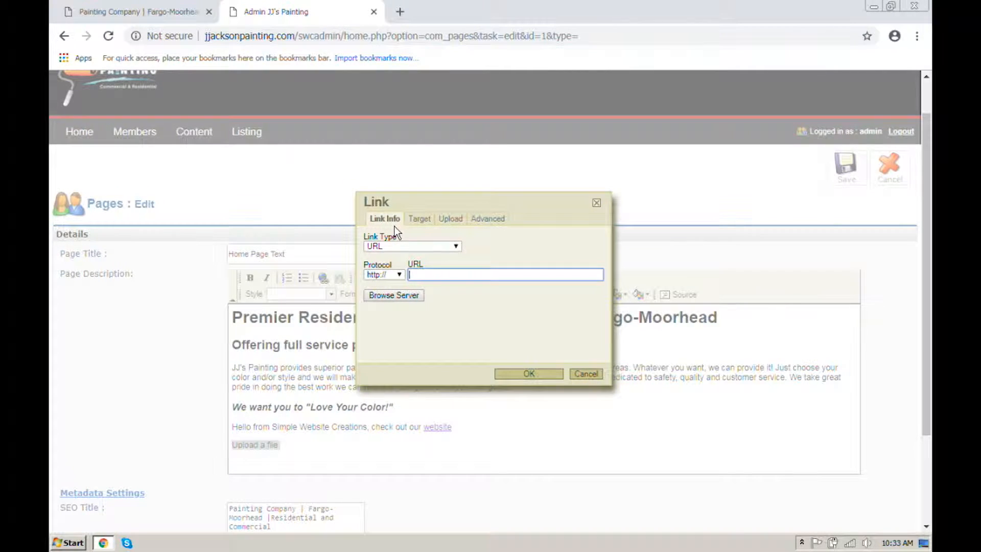
Upload logo.pdf from the USB 2.0 FD (E:) drive to the server as the link's file
left_click(451, 221)
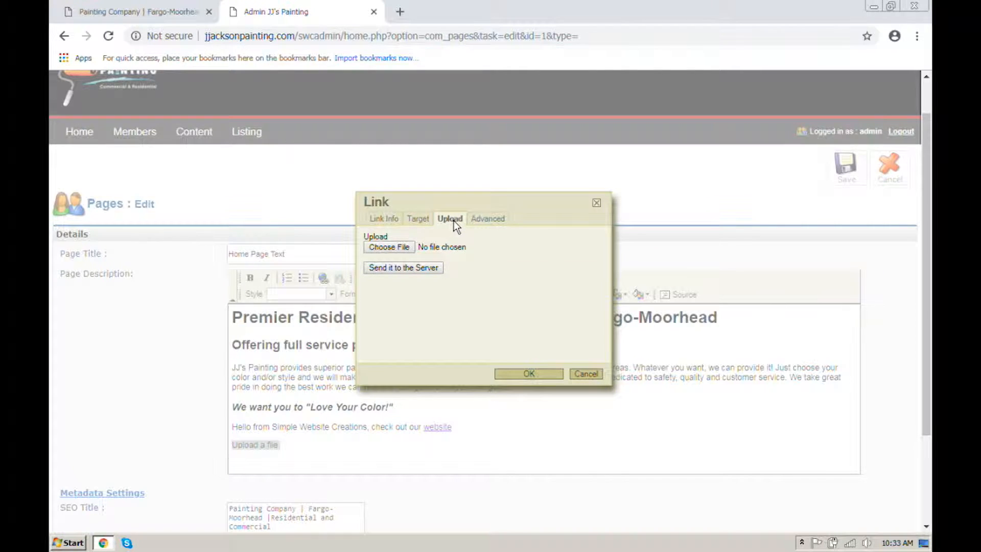
left_click(390, 247)
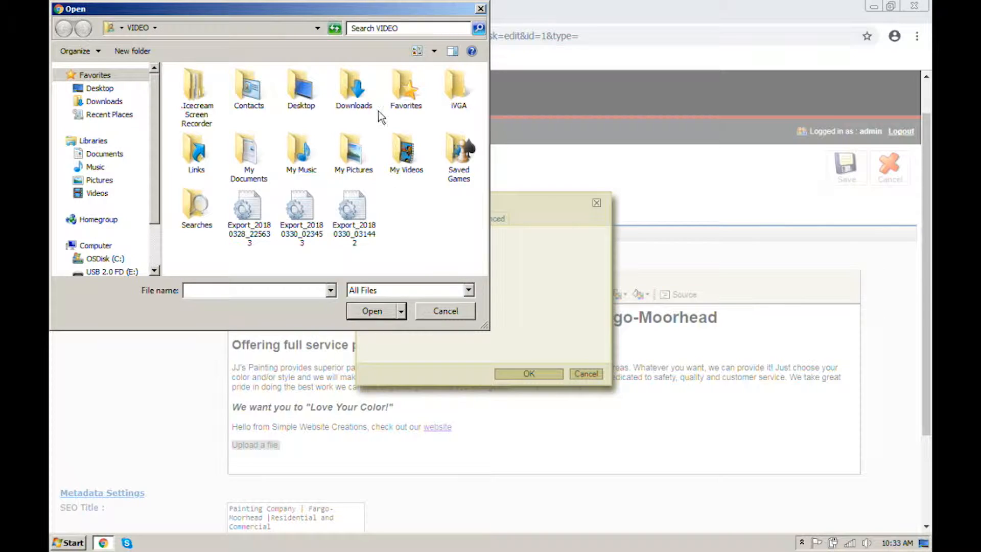
left_click_drag(158, 142, 157, 167)
left_click(97, 227)
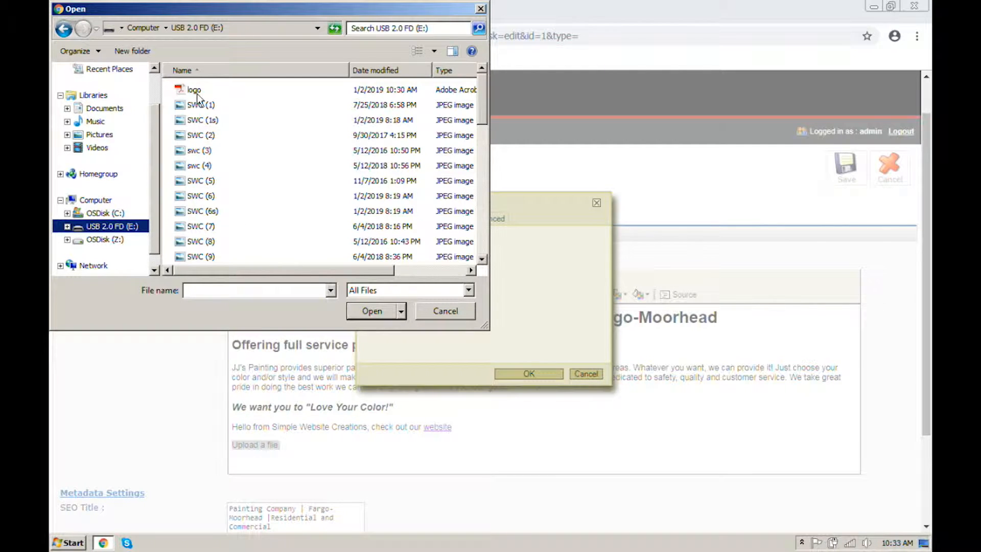
left_click(194, 90)
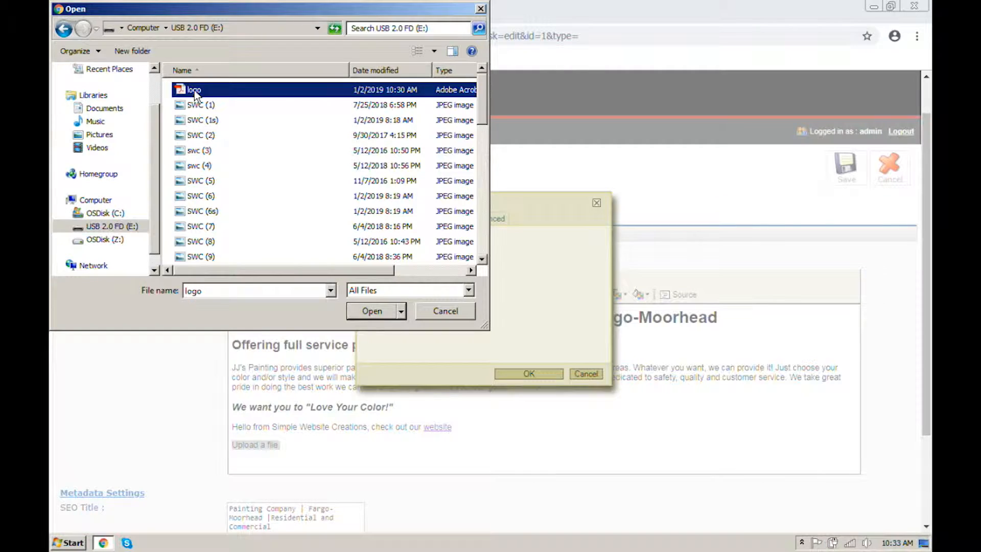
left_click(372, 311)
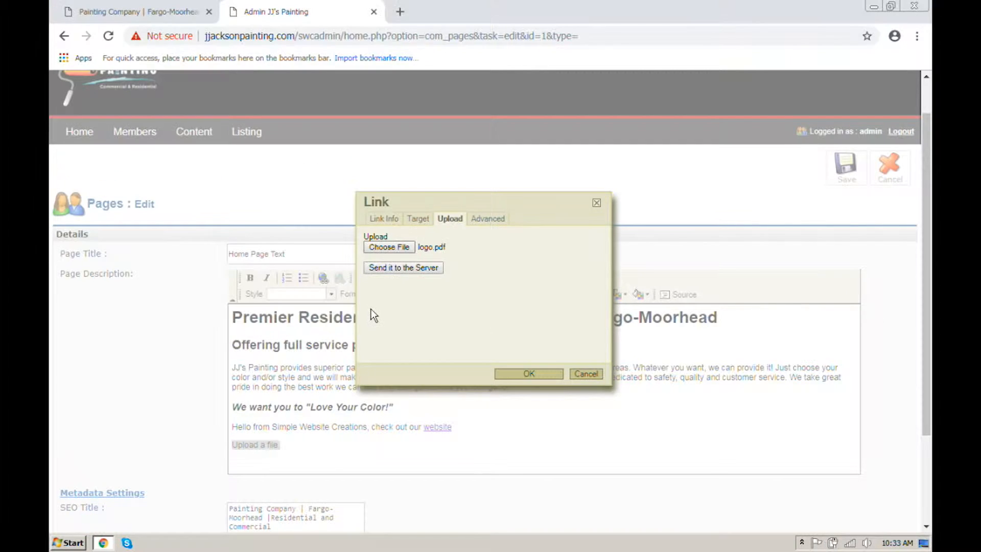
left_click(404, 268)
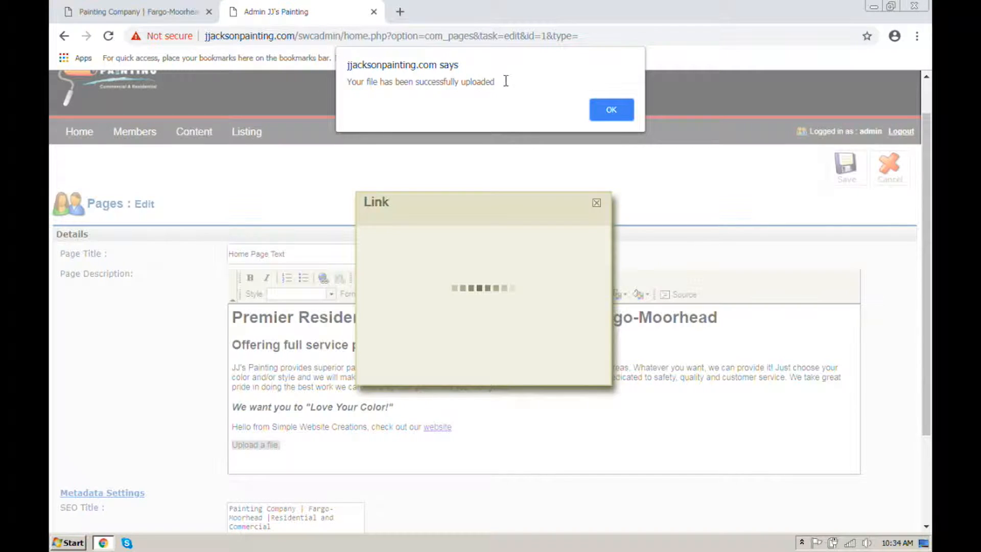
left_click(609, 110)
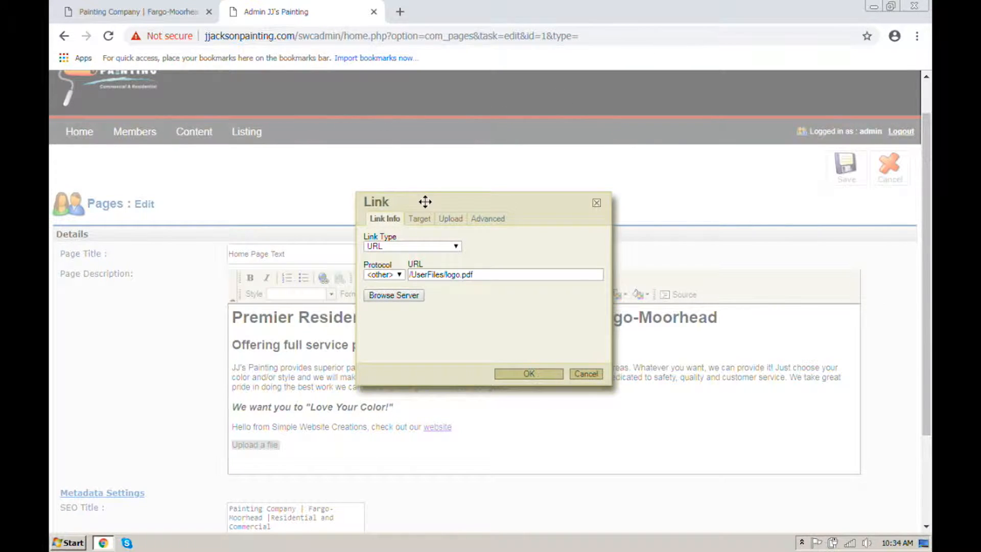
Apply the file link with its target set to New Window (_blank) and save the page
left_click(422, 218)
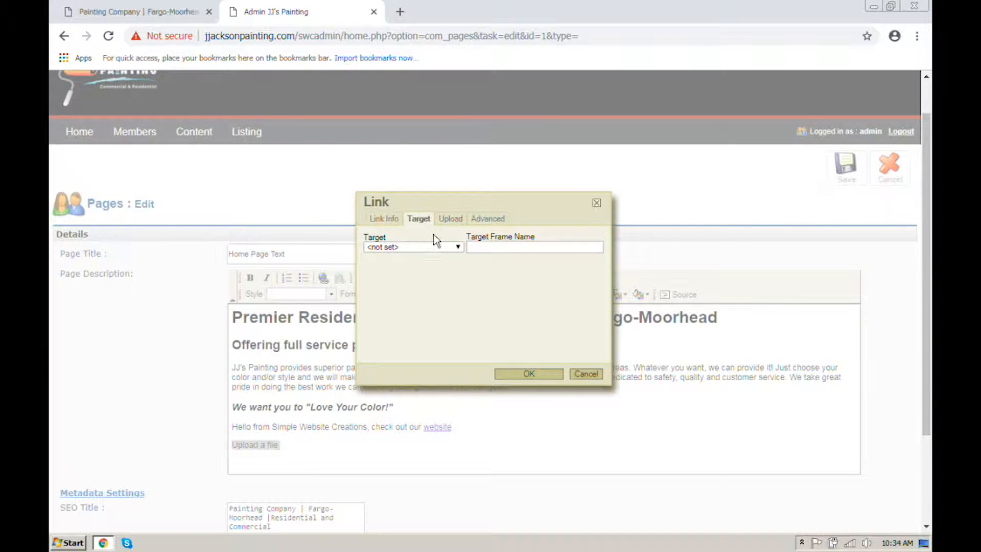
left_click(459, 246)
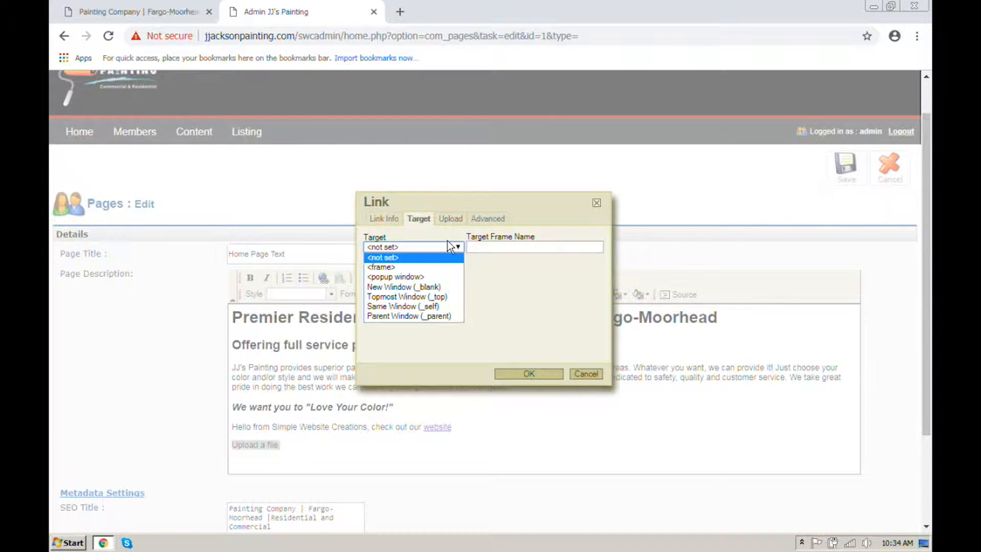
left_click(397, 286)
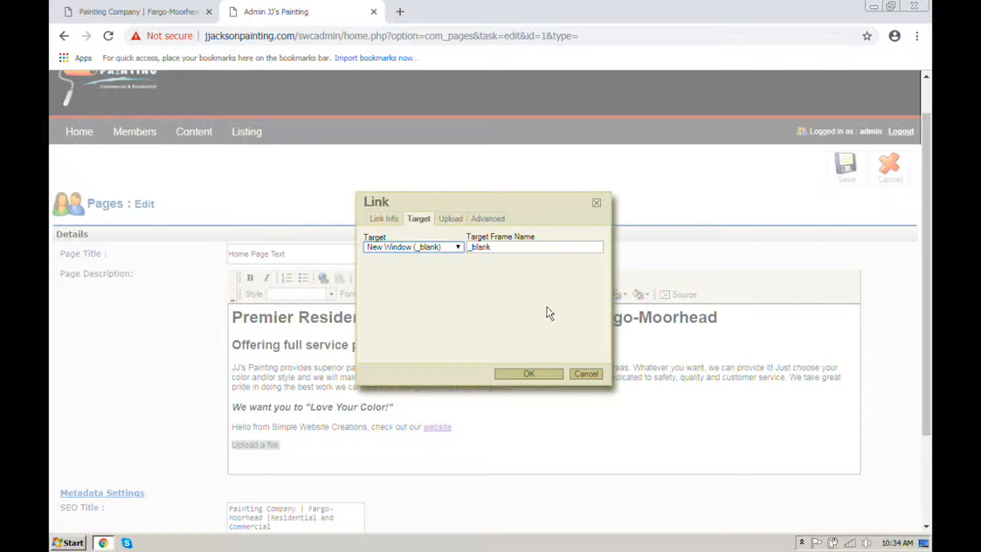
left_click(528, 374)
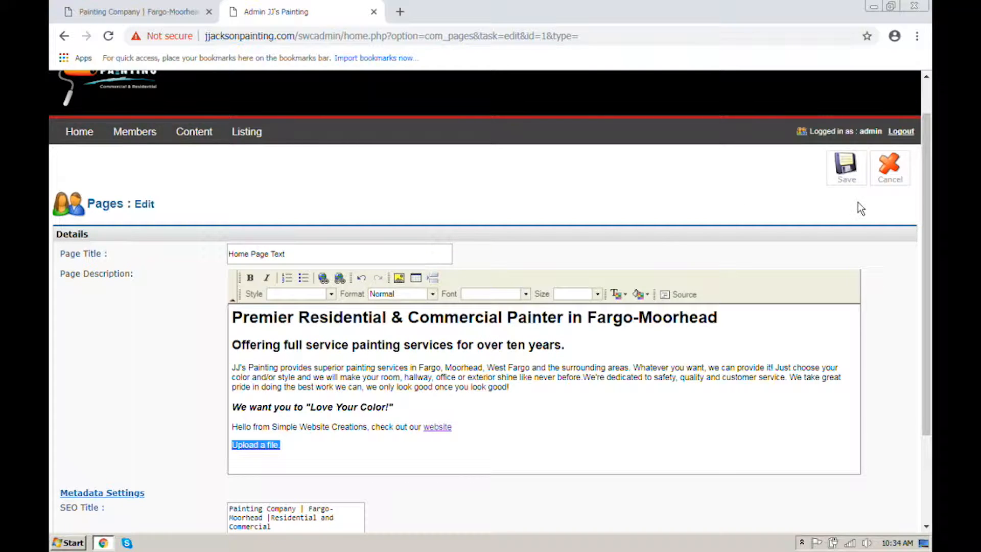
left_click(844, 176)
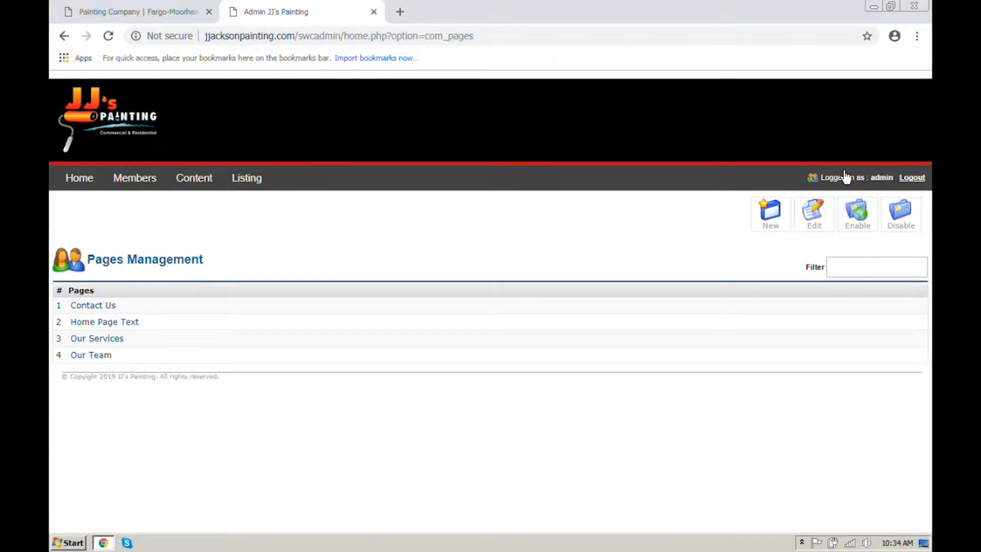
Reload the live home page and open the "Upload a file." link in the About section
left_click(121, 12)
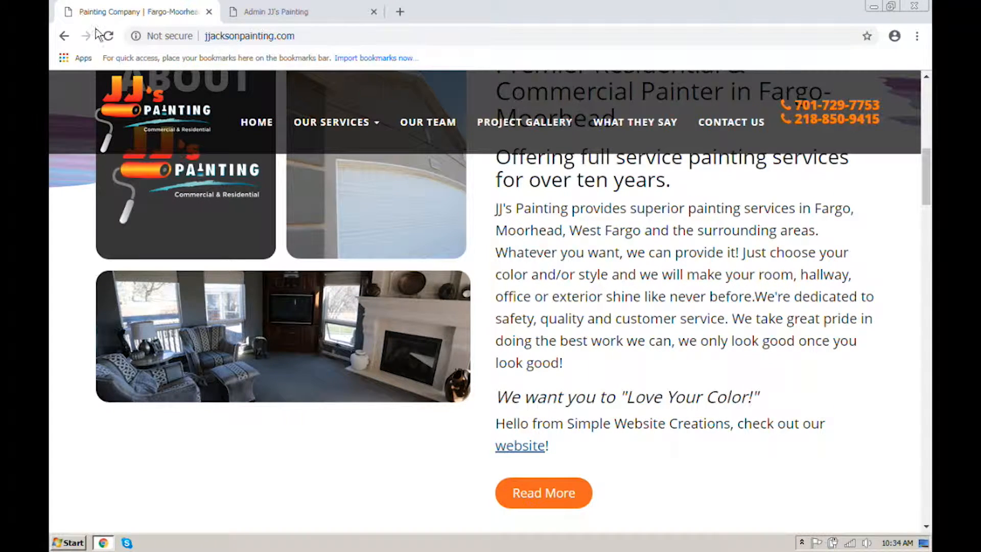
left_click(108, 37)
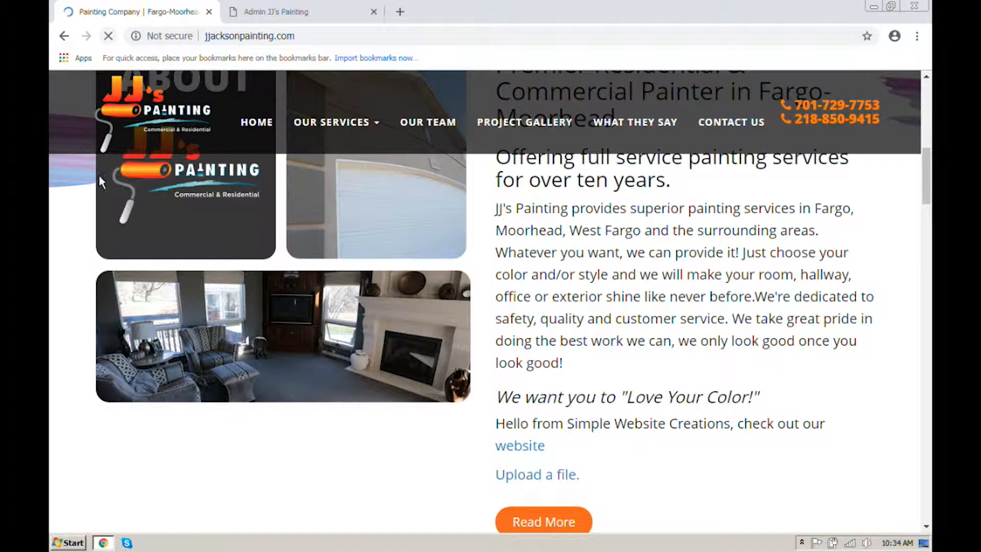
scroll(744, 308, "down", 1)
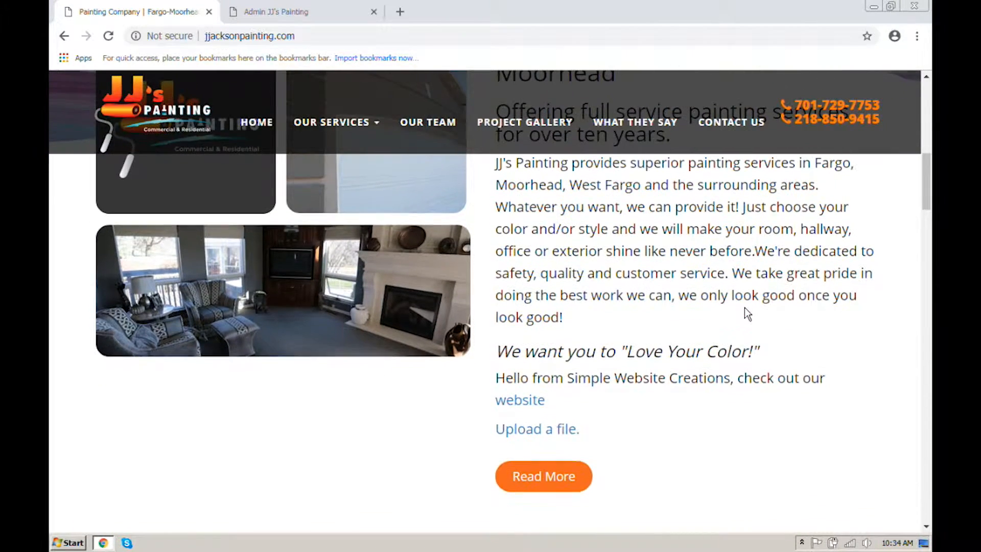
left_click(546, 431)
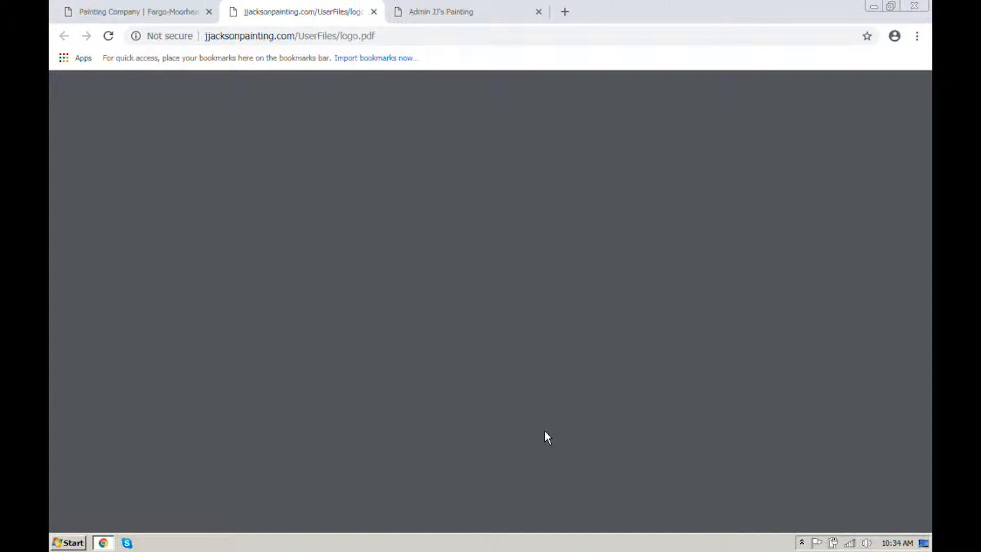
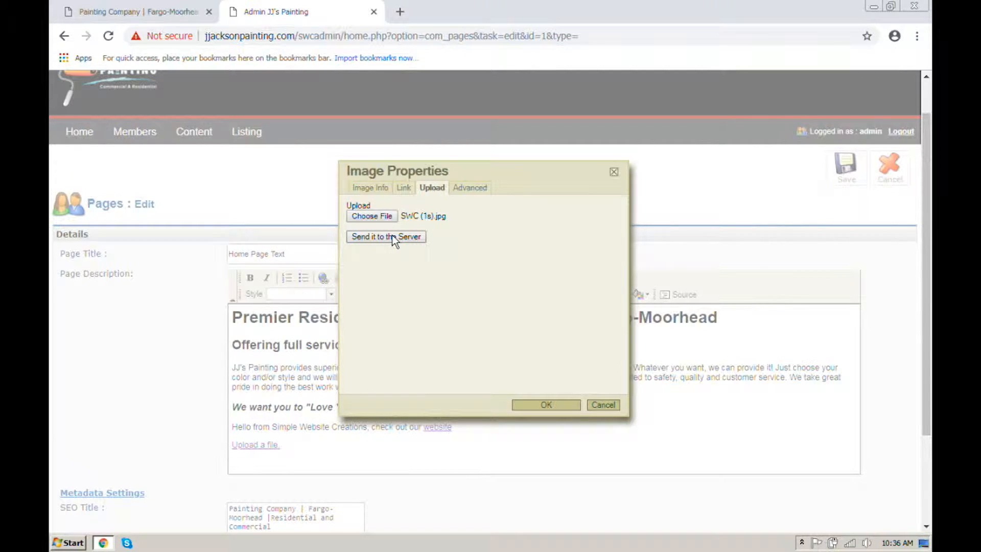
Send SWC (1s).jpg to the server and insert it below the file link with alternative text "Sample Text"
left_click(392, 237)
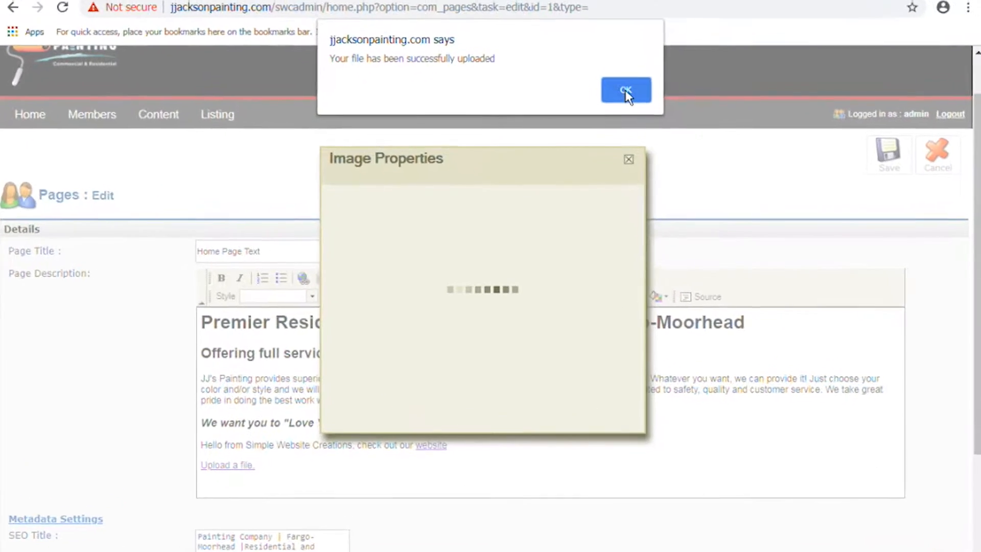
left_click(611, 111)
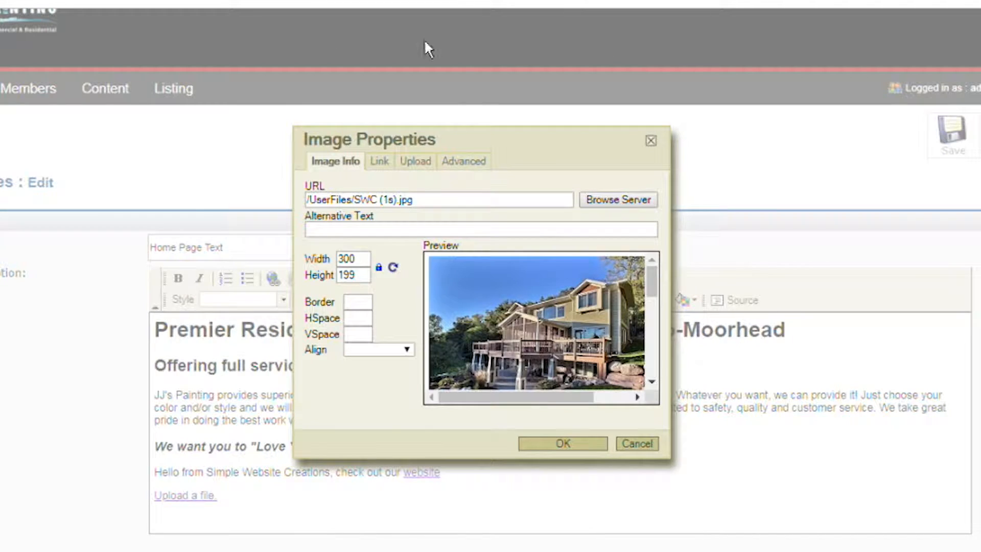
left_click(333, 228)
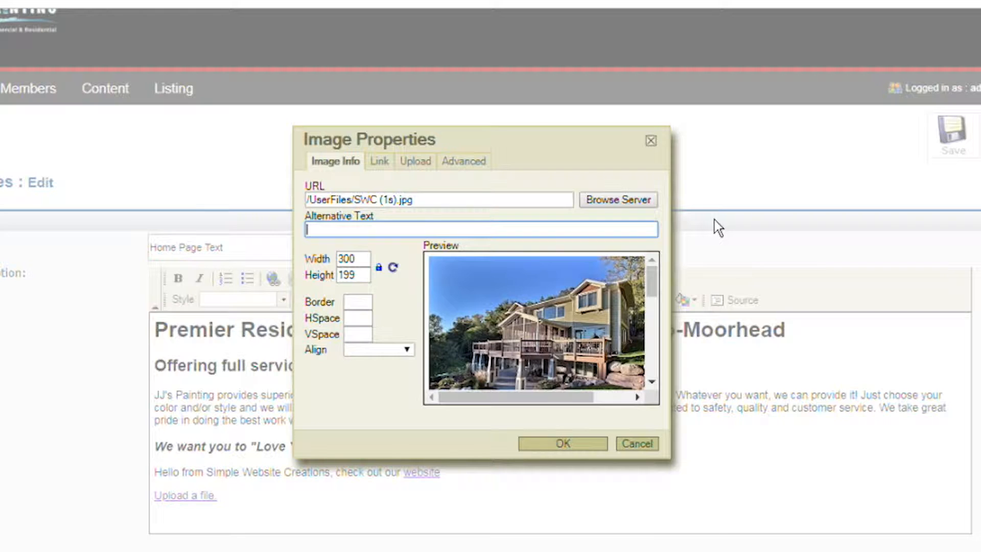
type("Sample Text")
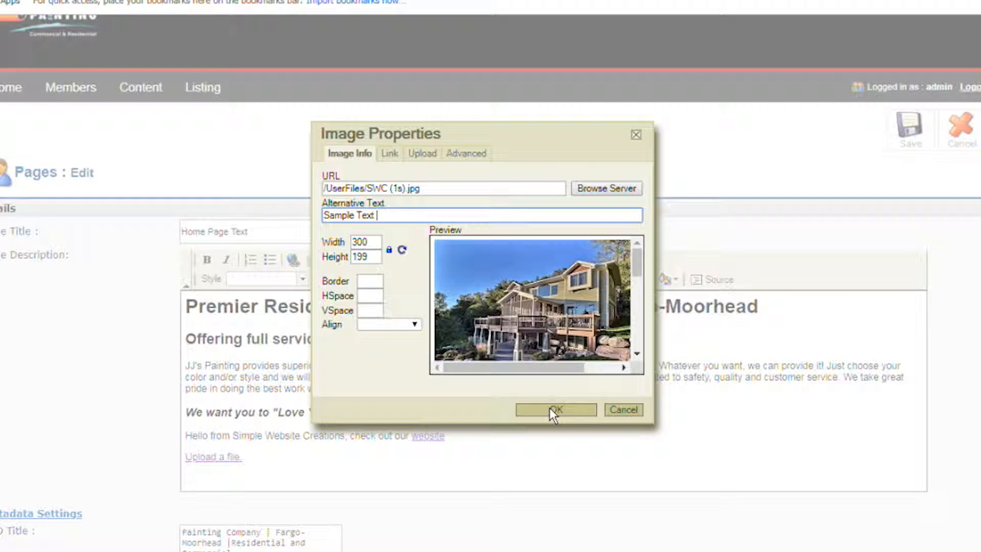
left_click(549, 408)
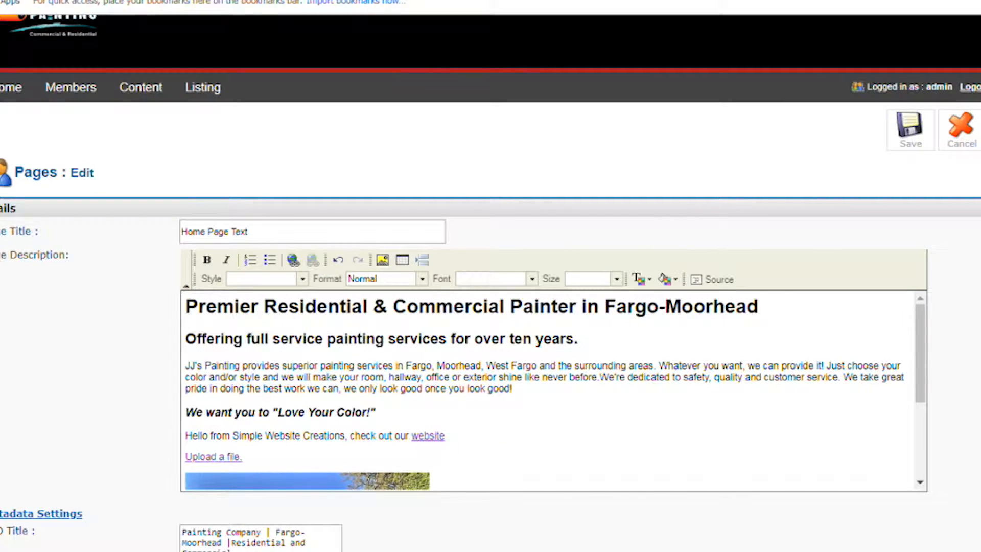
Check the inserted house image in the page description and save the page
left_click_drag(917, 343, 915, 434)
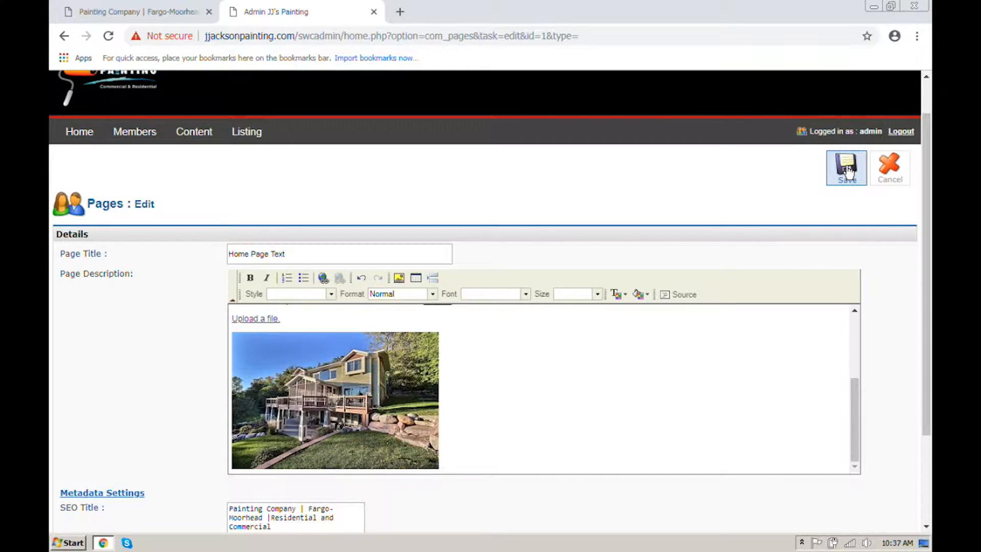
left_click(847, 171)
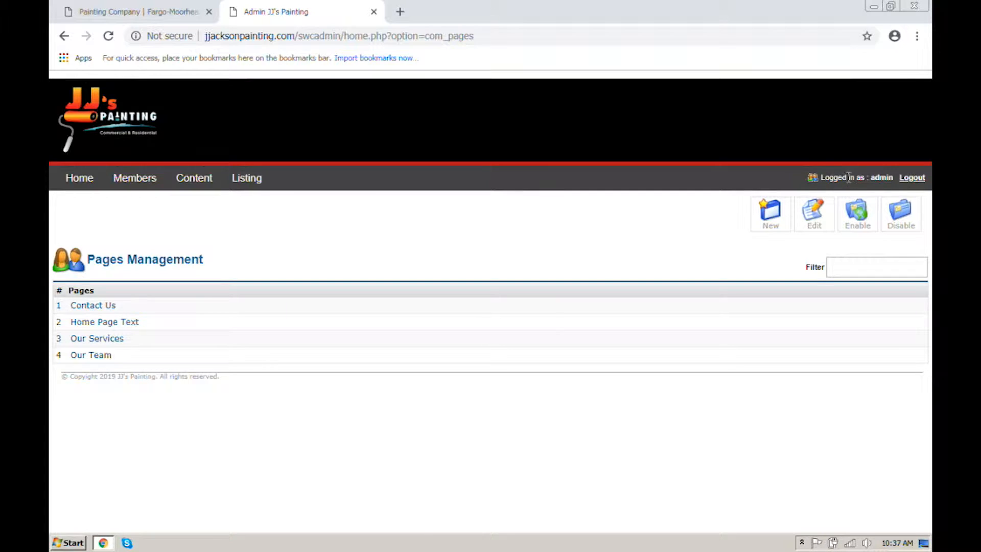
Reload the live home page and check the new image in the About section
left_click(168, 12)
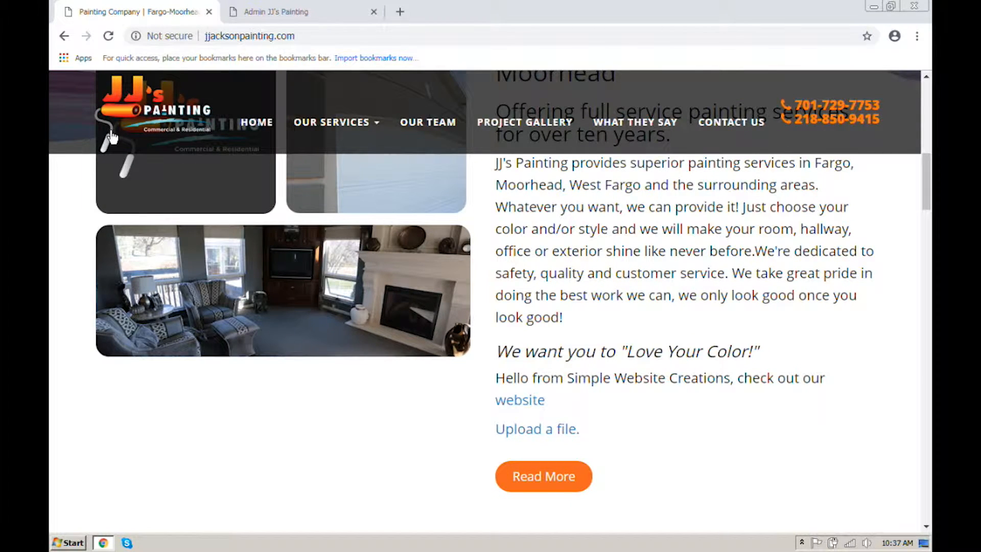
left_click(108, 35)
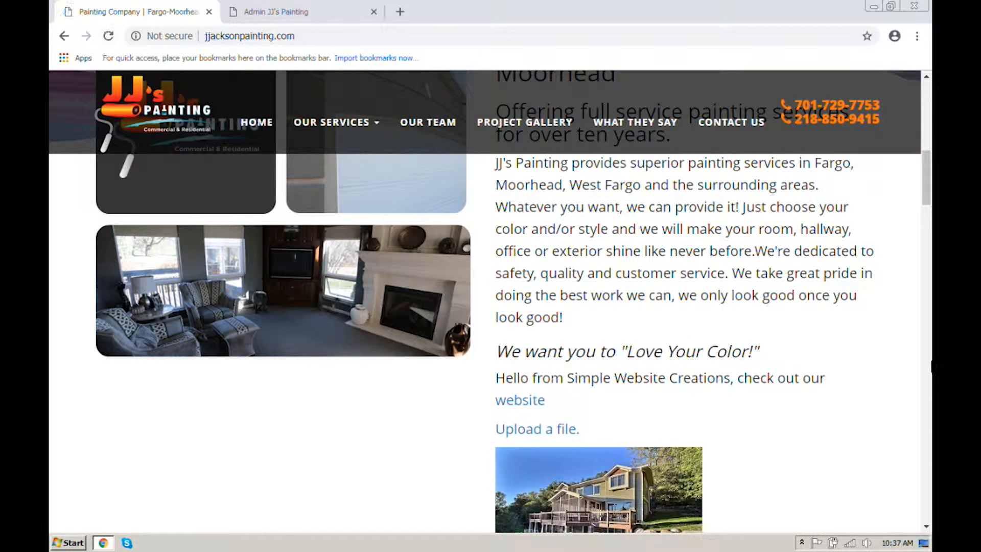
left_click_drag(926, 172, 925, 198)
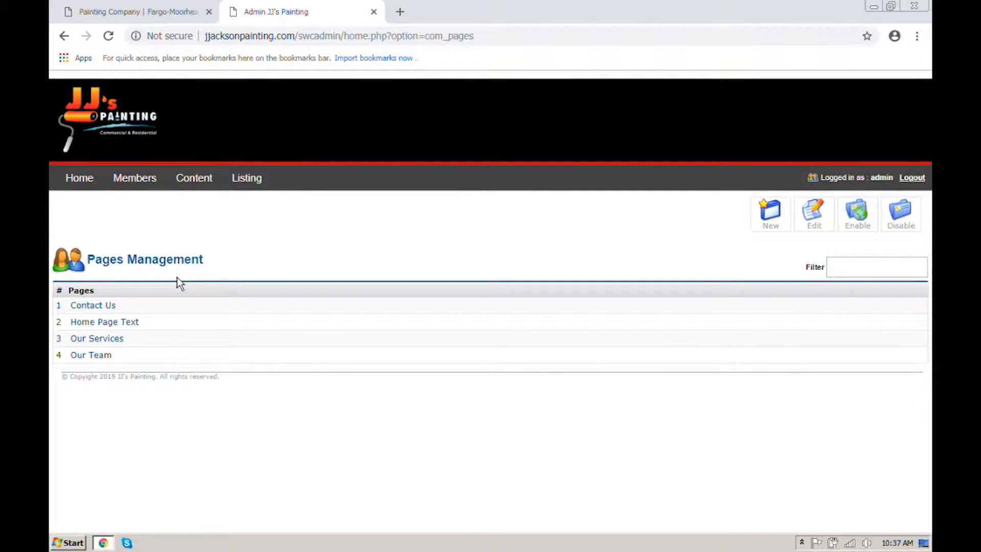
Delete the website line, the "Upload a file." line and the image from Home Page Text, and save the page
left_click(106, 322)
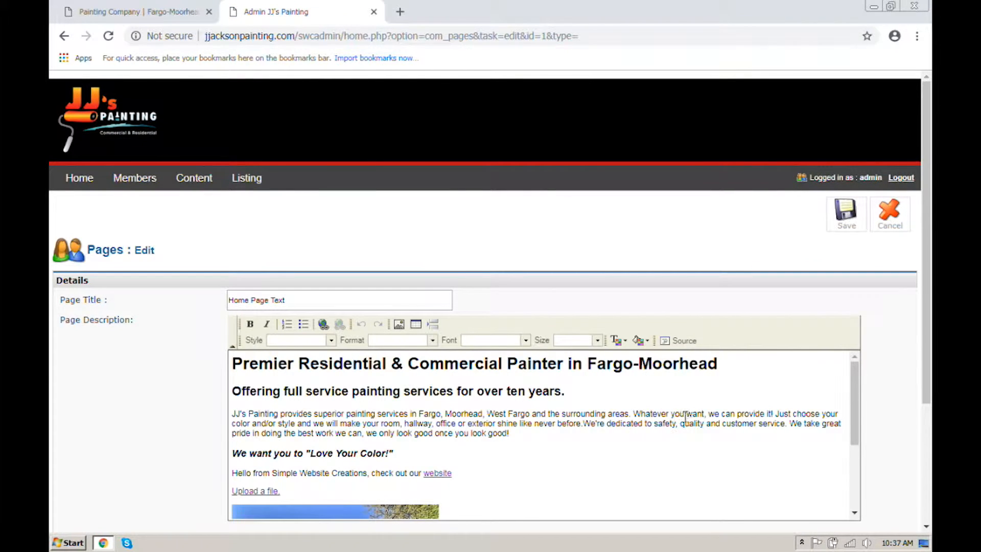
scroll(688, 413, "down", 1)
scroll(473, 435, "down", 2)
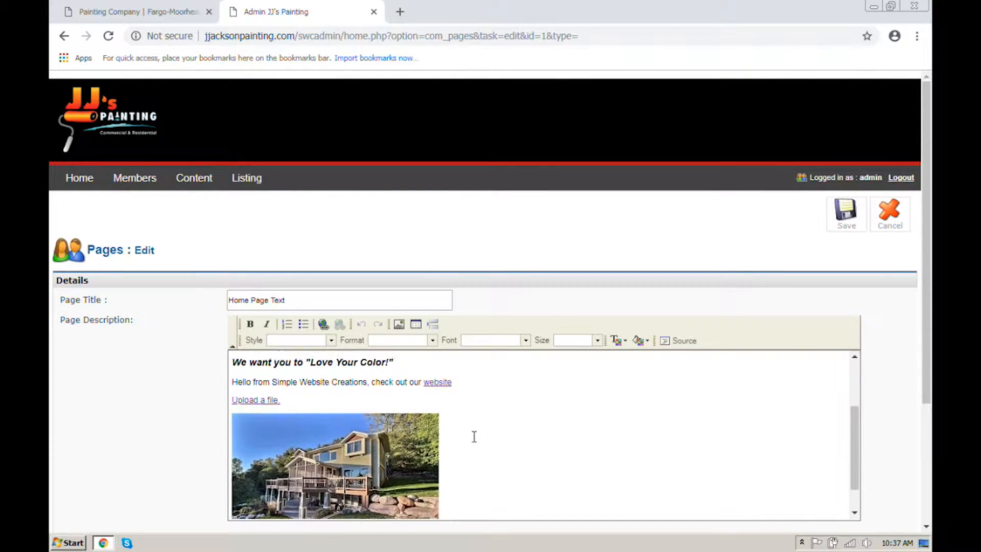
left_click(304, 451)
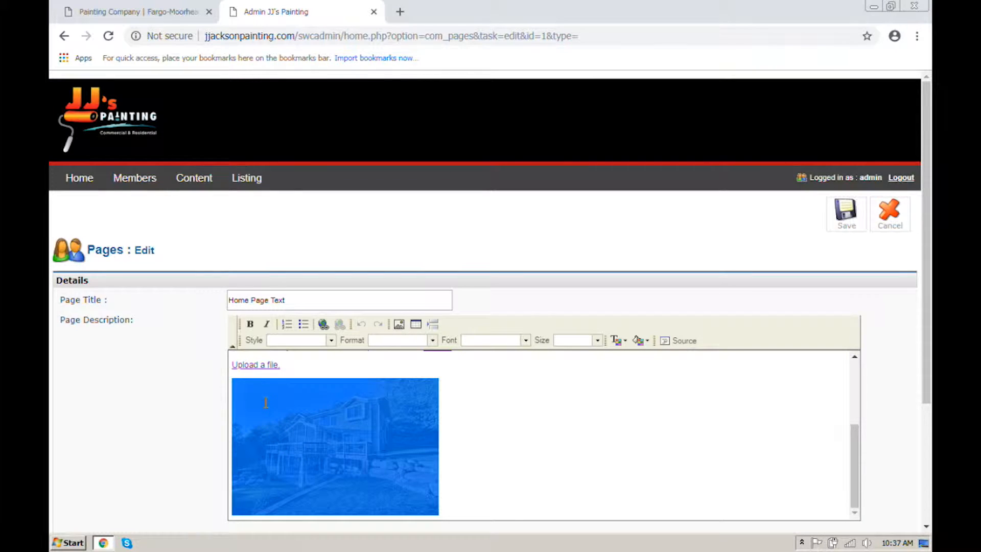
left_click_drag(266, 402, 233, 429)
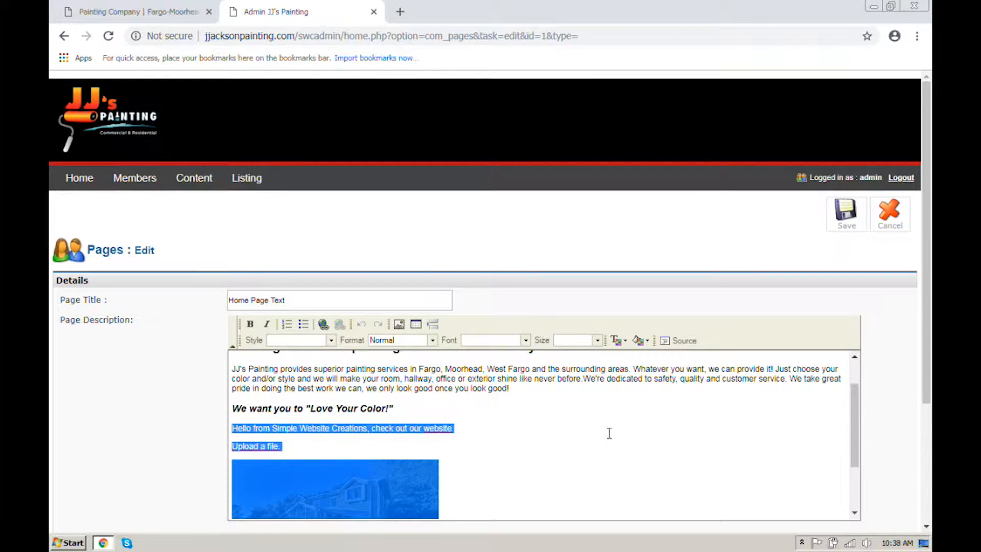
key("Delete")
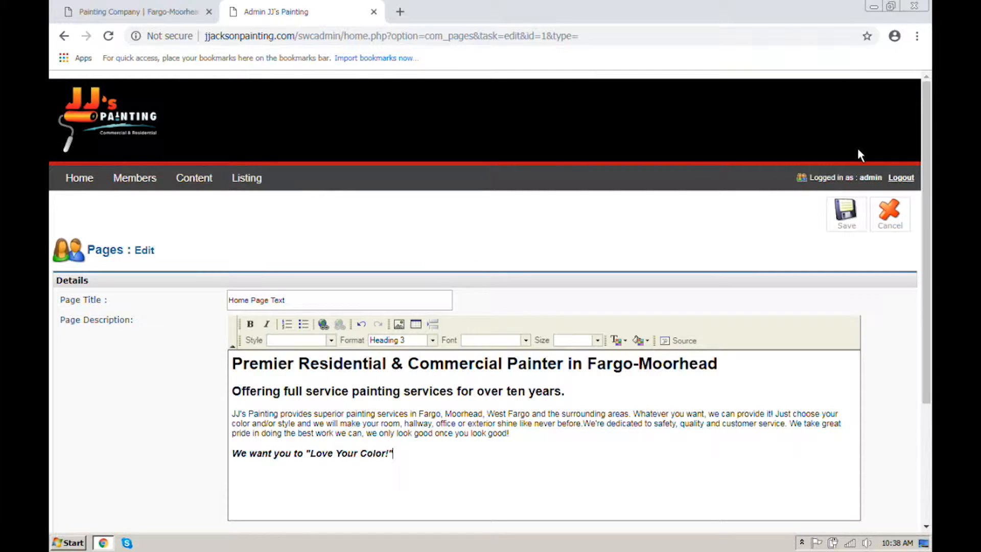
left_click(845, 212)
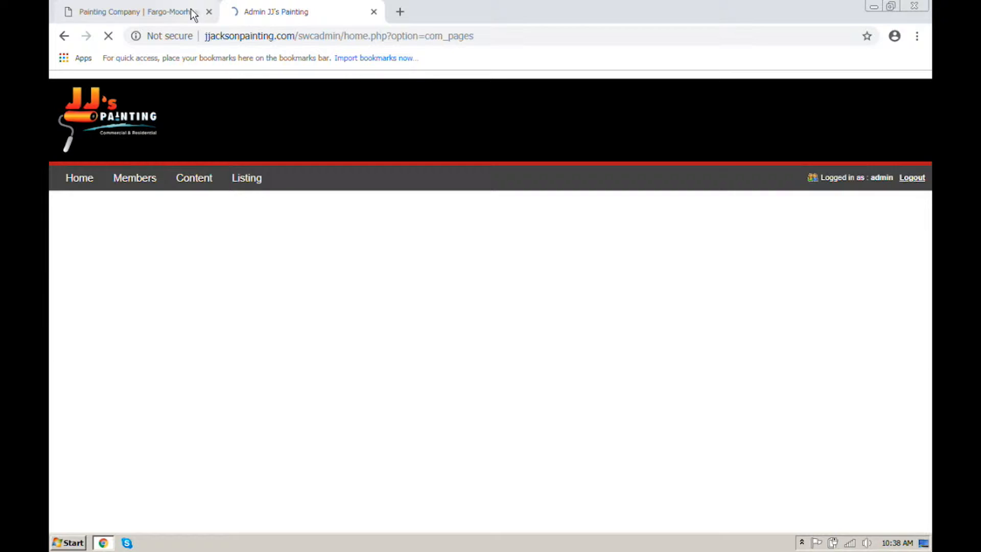
Reload the live home page and check that the sample links and image are gone from the About section
left_click(169, 15)
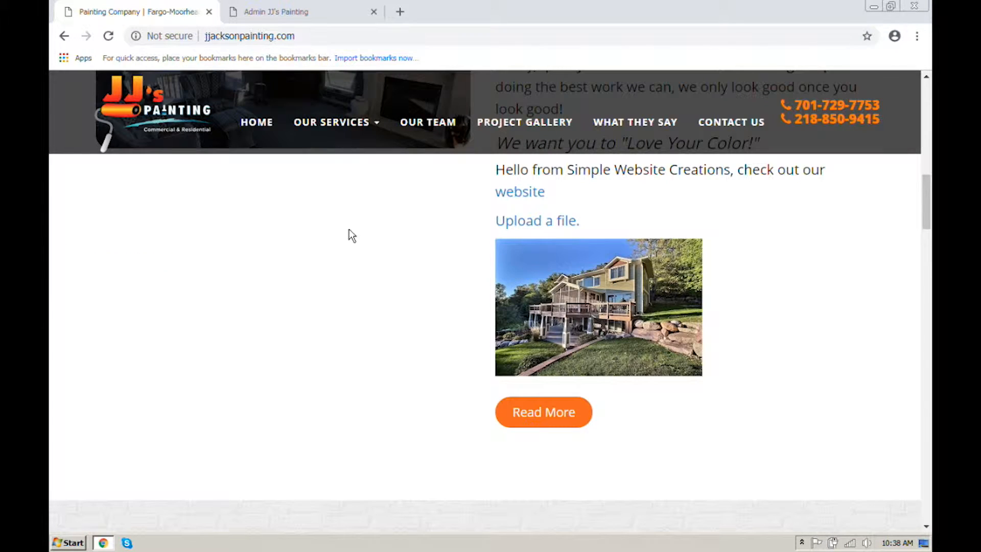
left_click(109, 36)
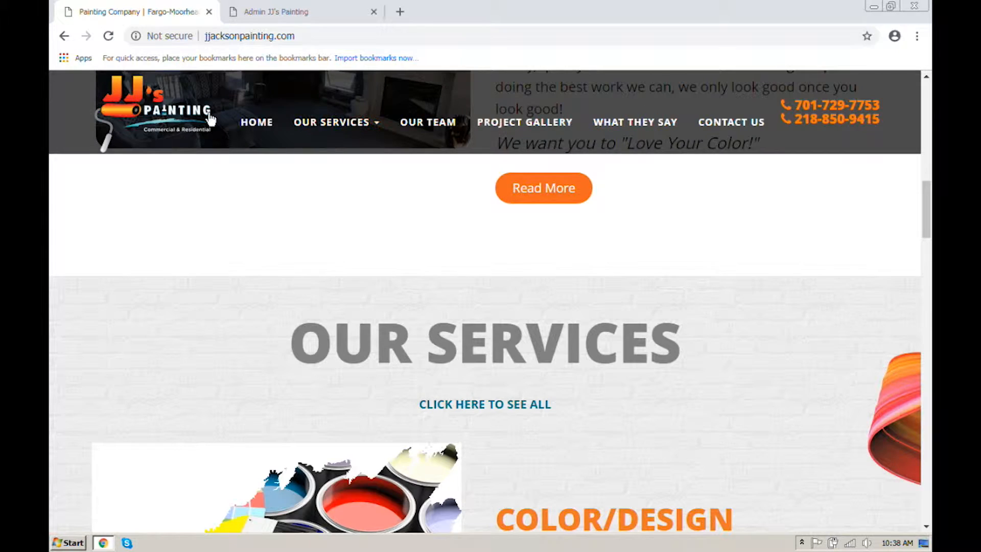
left_click(257, 123)
scroll(655, 214, "down", 10)
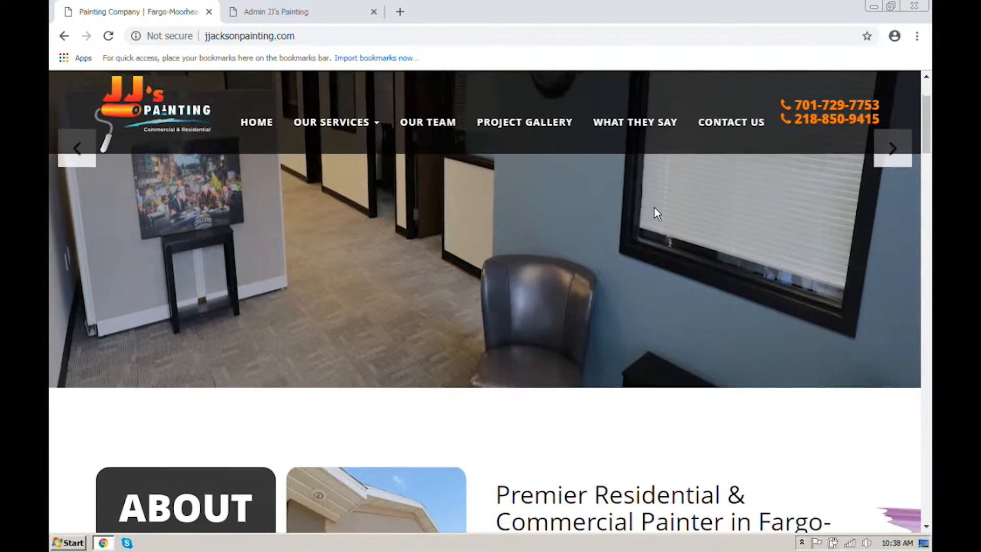
scroll(656, 207, "down", 3)
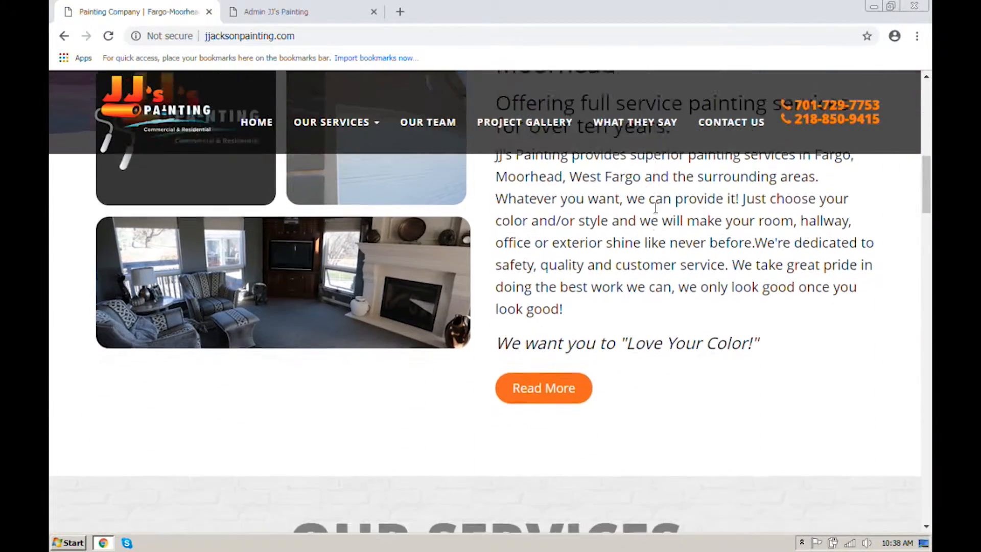
scroll(655, 207, "up", 8)
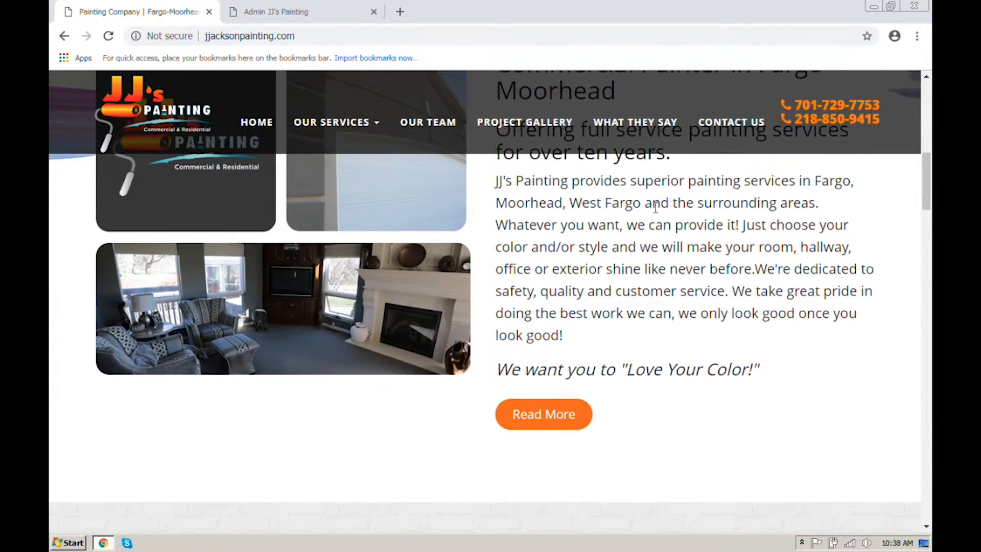
scroll(655, 206, "up", 5)
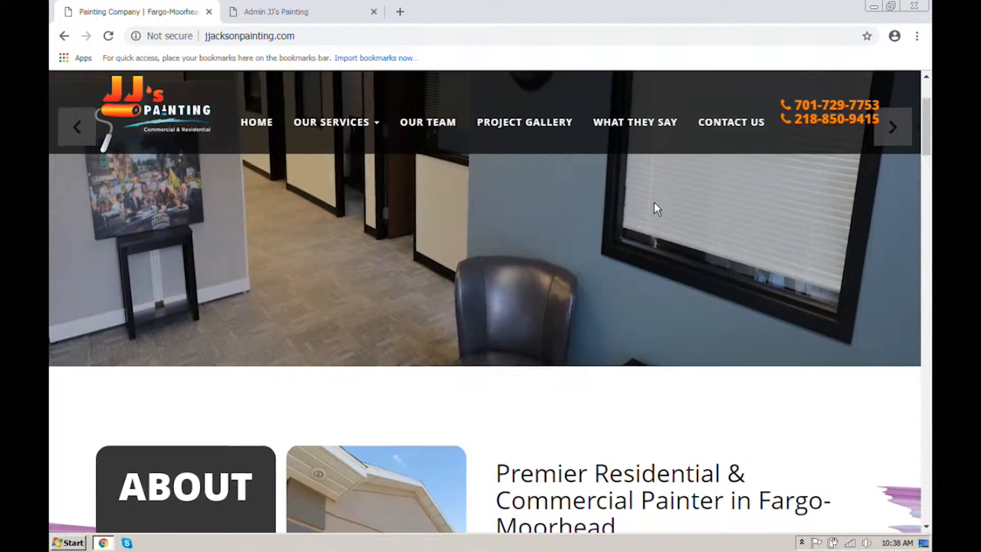
Open Home Page Text for editing and add the lines "Add a header", "add a secondary header" and "normal text" below the existing text
left_click(288, 12)
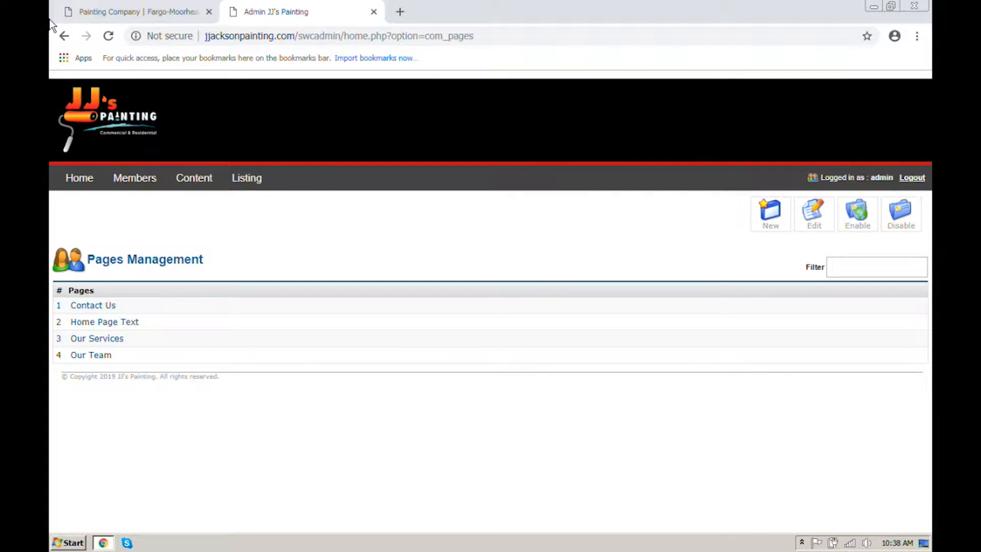
left_click(101, 324)
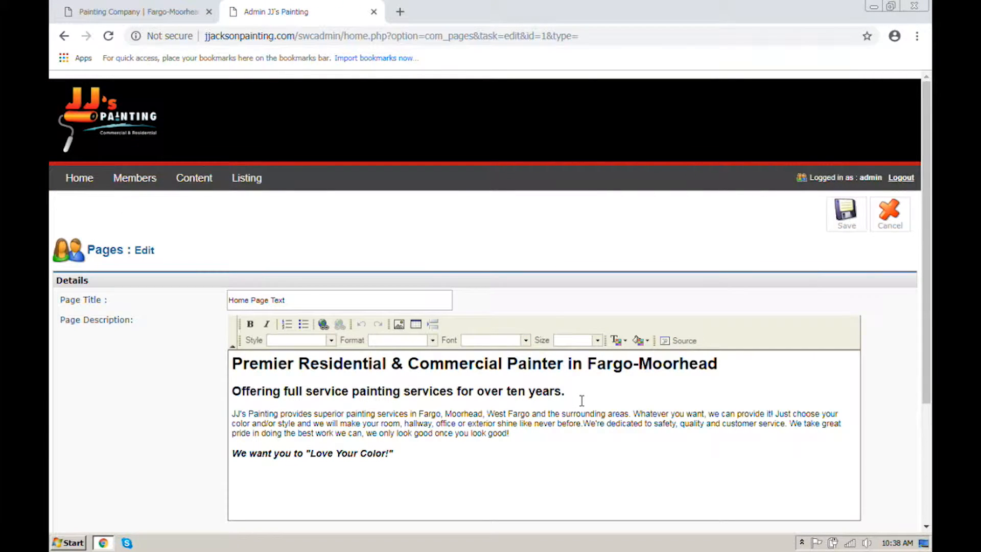
scroll(412, 414, "down", 1)
left_click(411, 409)
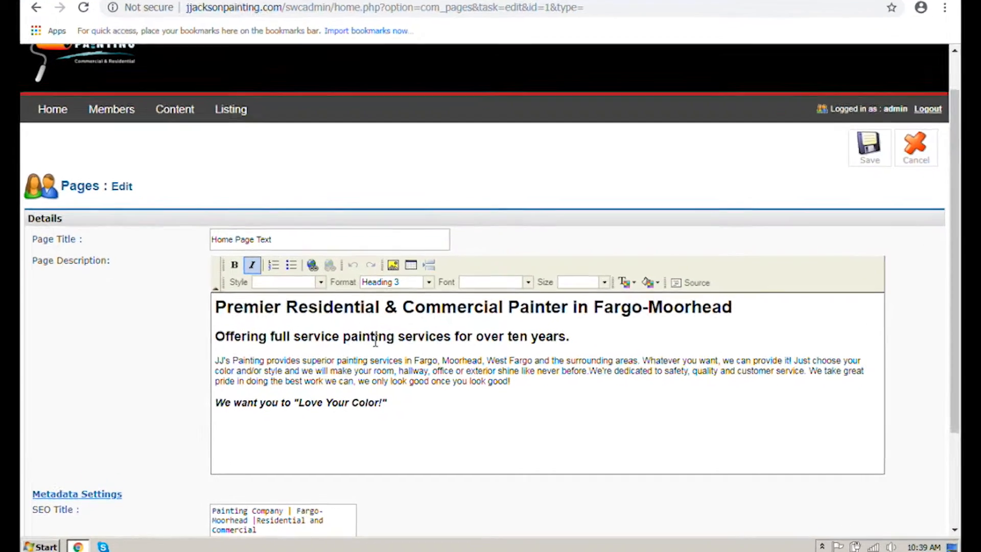
key("Return")
type("Add a header")
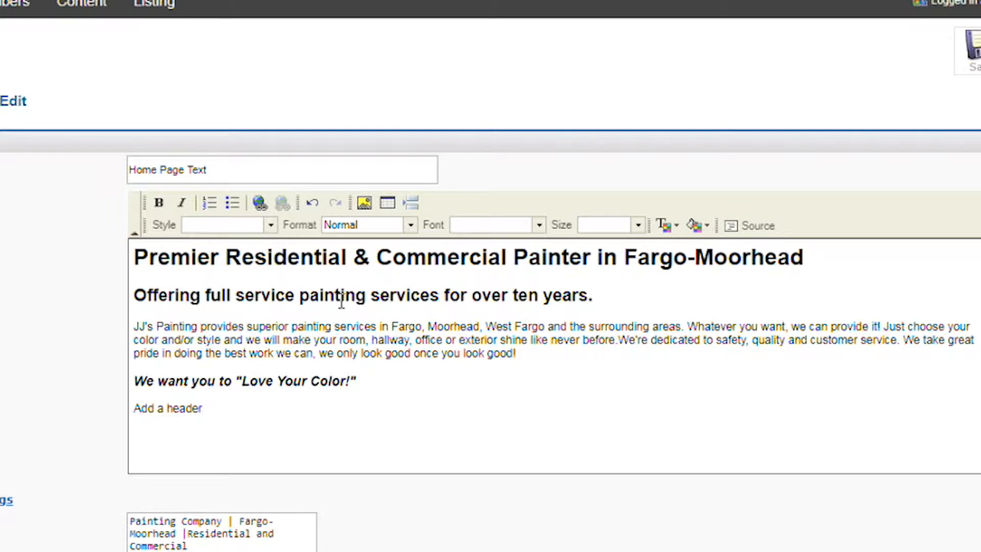
key("Return")
type("add a secondary header")
key("Return")
type("normal")
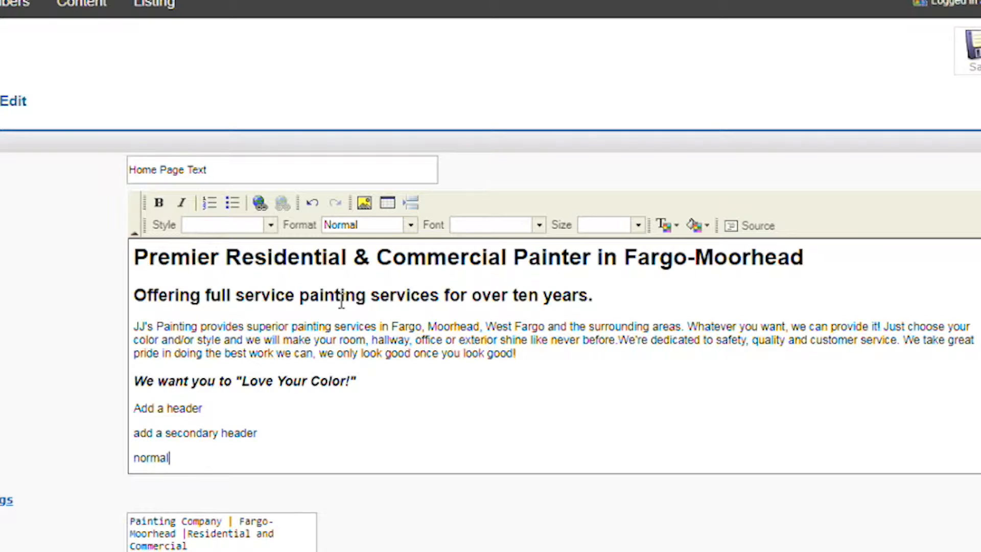
type(" text")
Format the "Add a header" line as Heading 1
left_click_drag(202, 408, 133, 408)
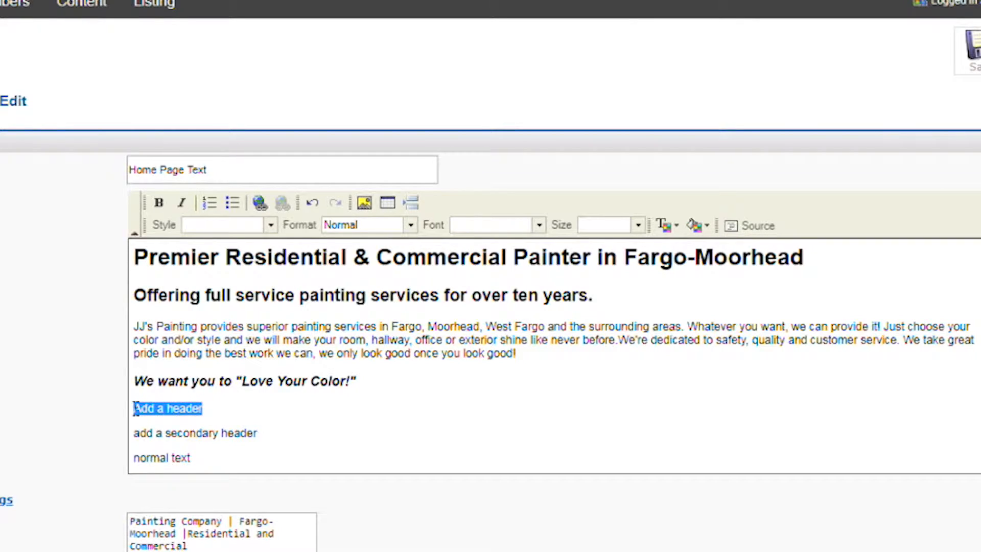
left_click(411, 226)
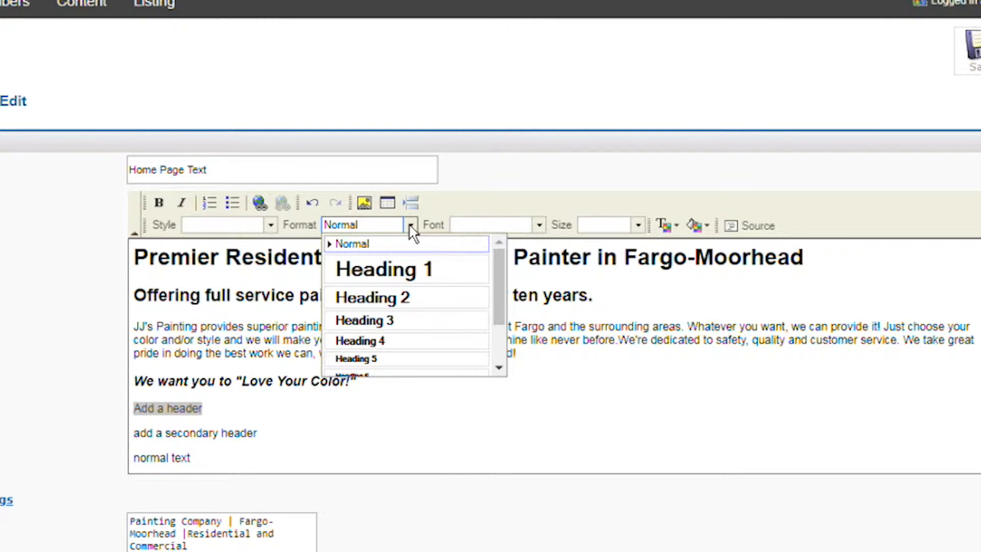
left_click(490, 193)
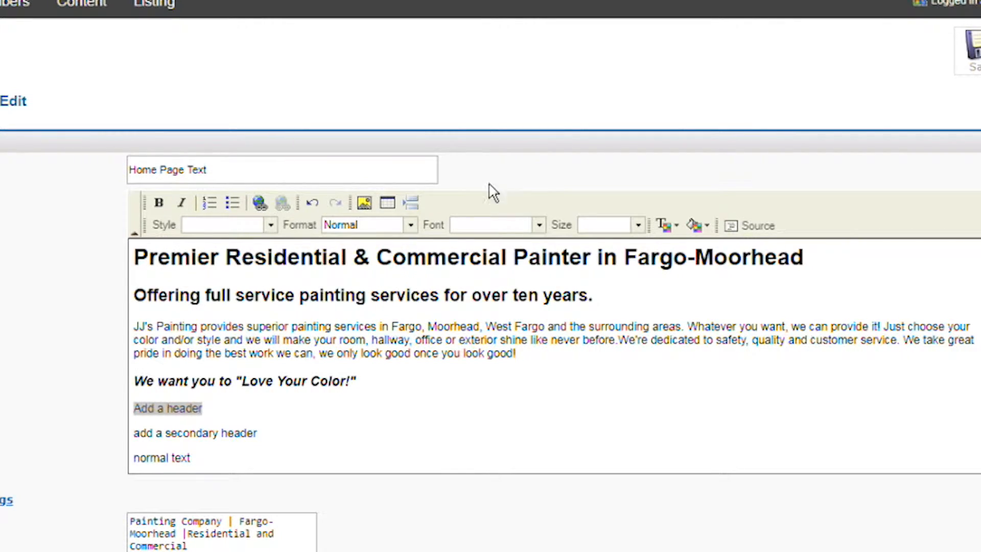
left_click(411, 225)
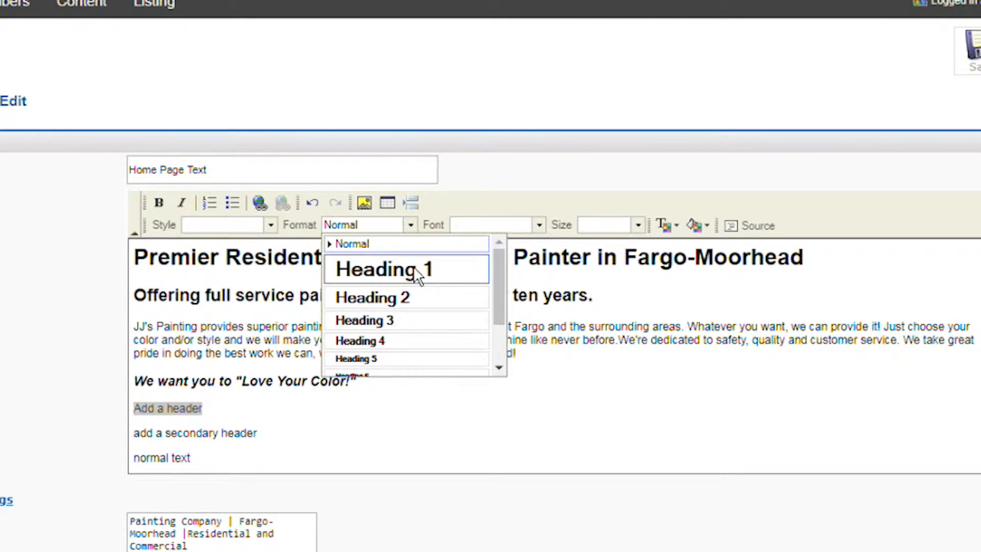
left_click(413, 274)
left_click(304, 417)
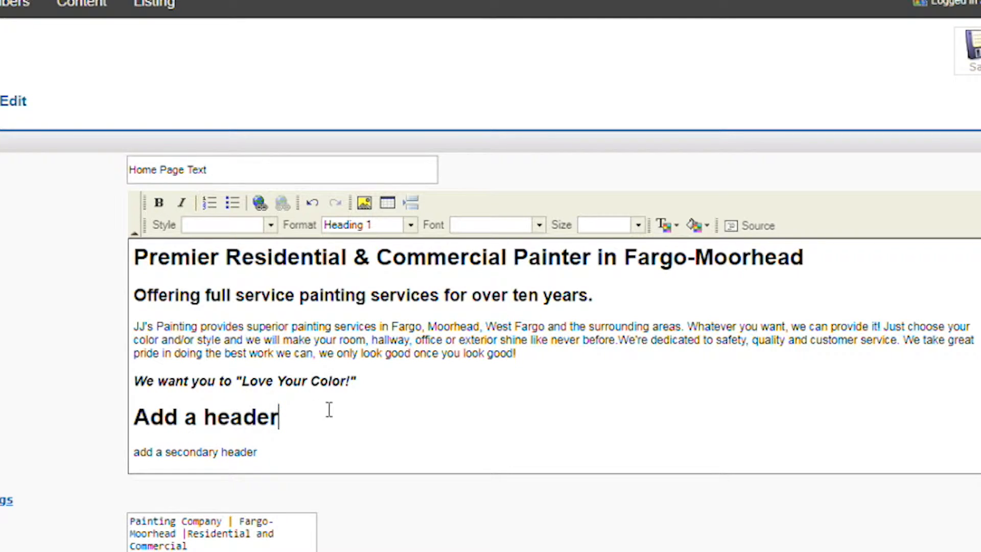
scroll(346, 409, "down", 1)
scroll(337, 409, "up", 1)
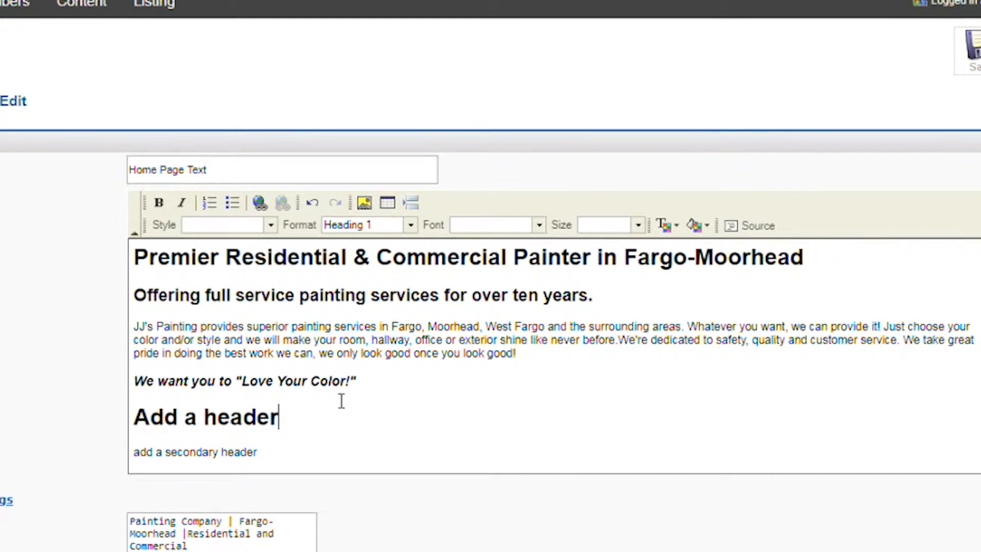